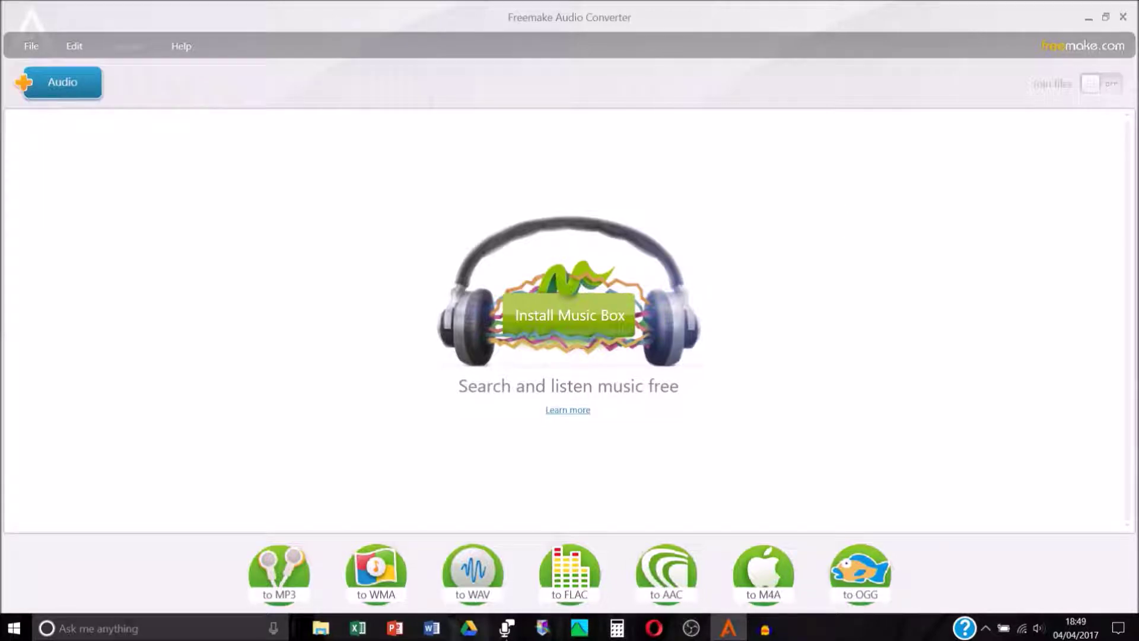
# Add the 'intro process and do audio' recording from the Not So Berry folder to Freemake's list.
pyautogui.click(766, 628)
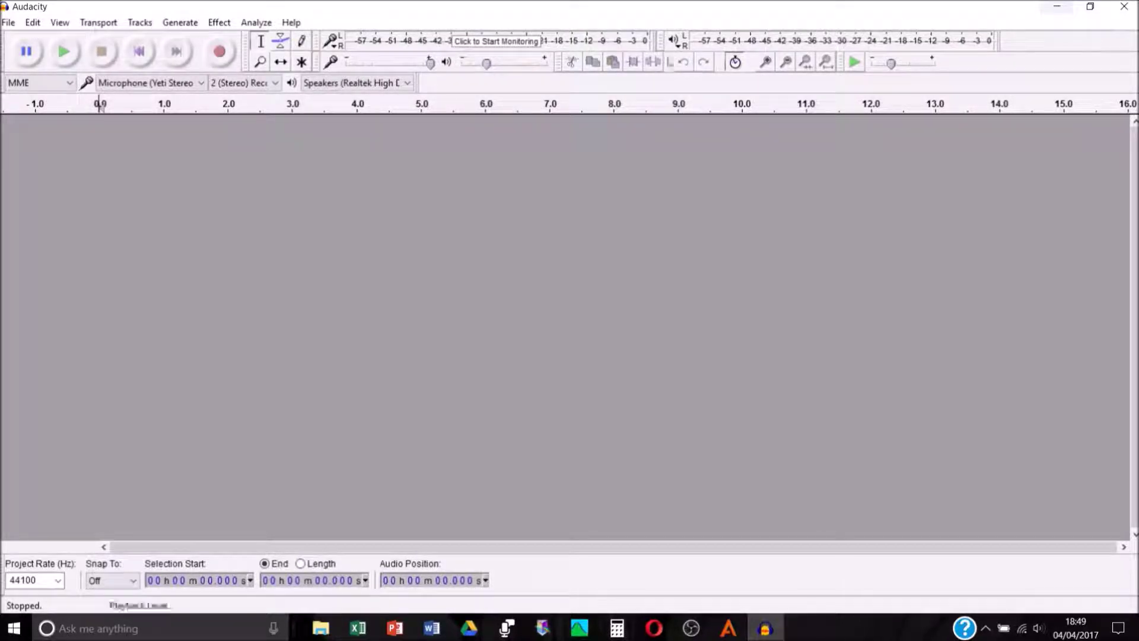
pyautogui.click(1058, 8)
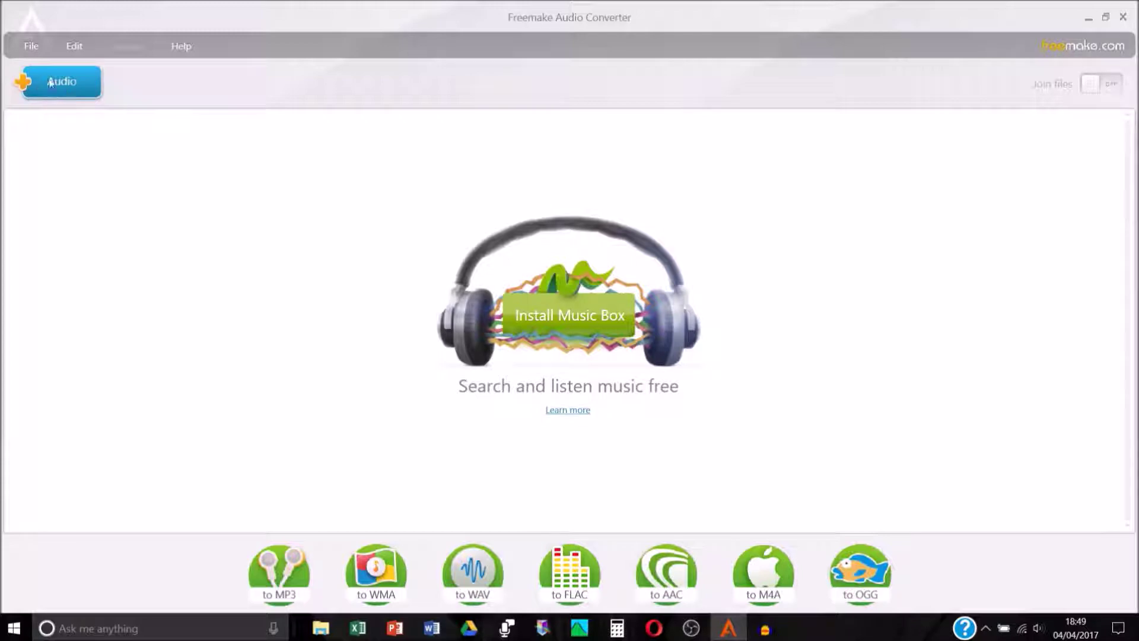
pyautogui.click(20, 49)
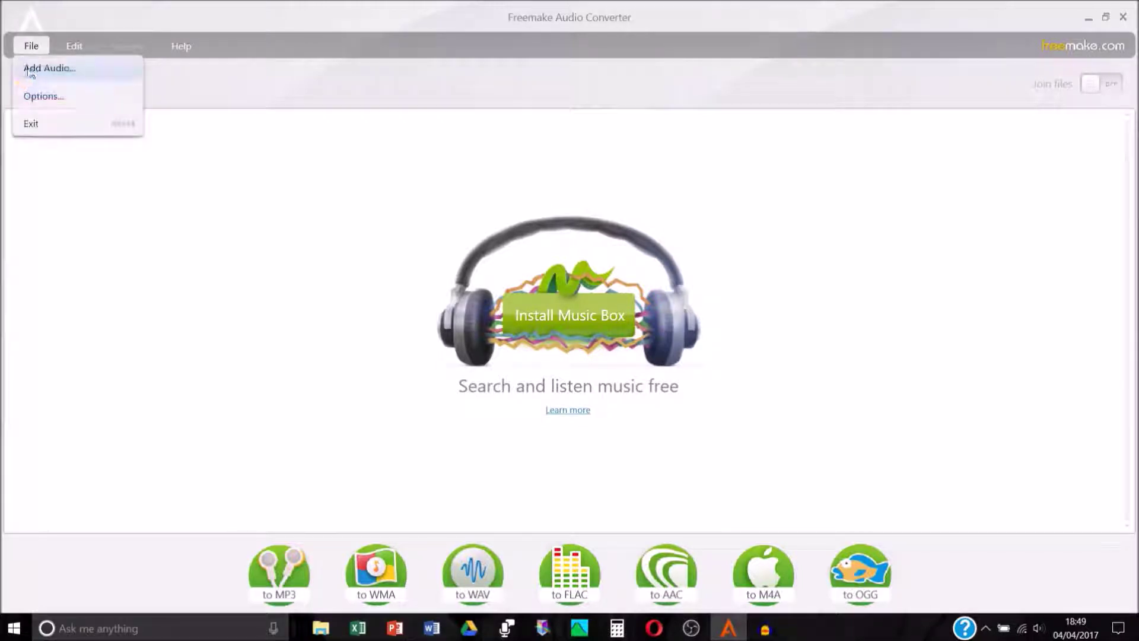
pyautogui.click(251, 219)
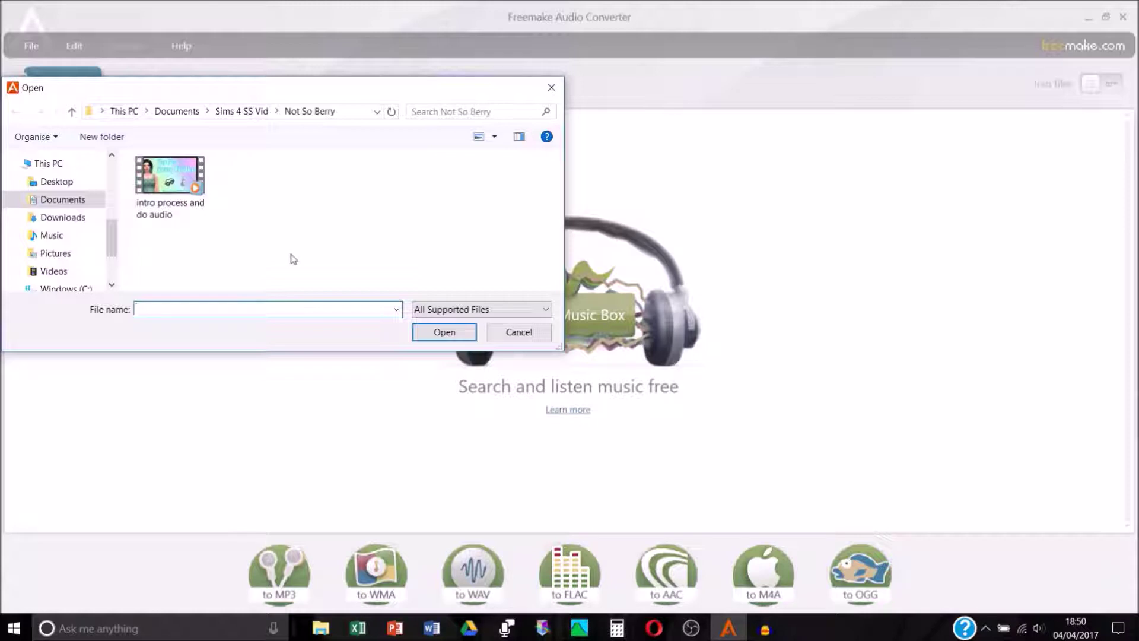
pyautogui.click(165, 175)
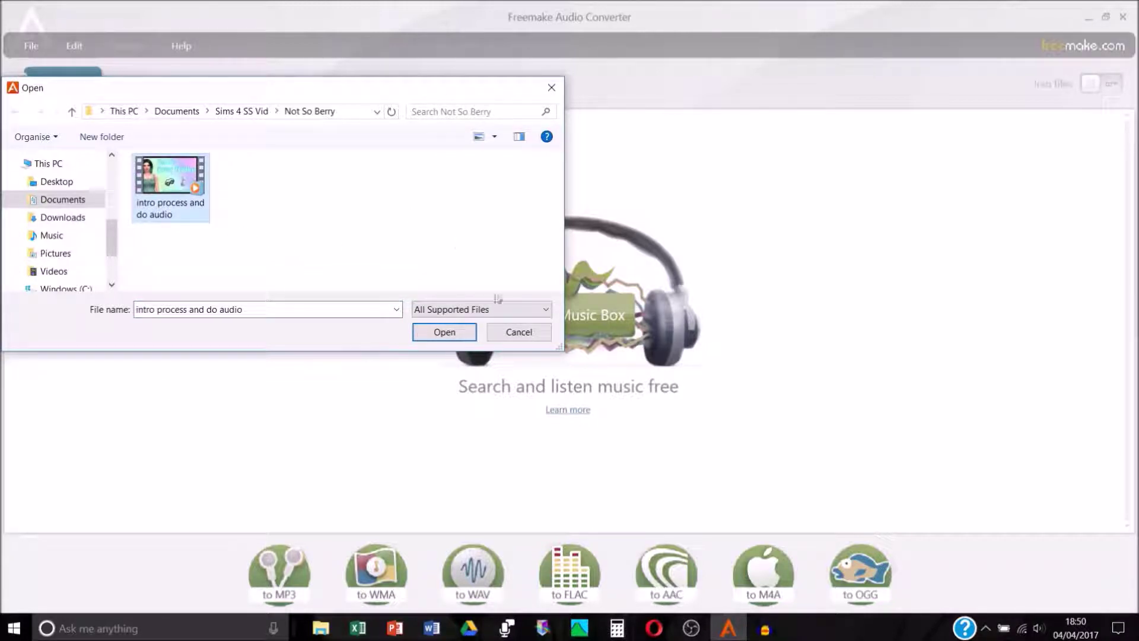
pyautogui.click(450, 340)
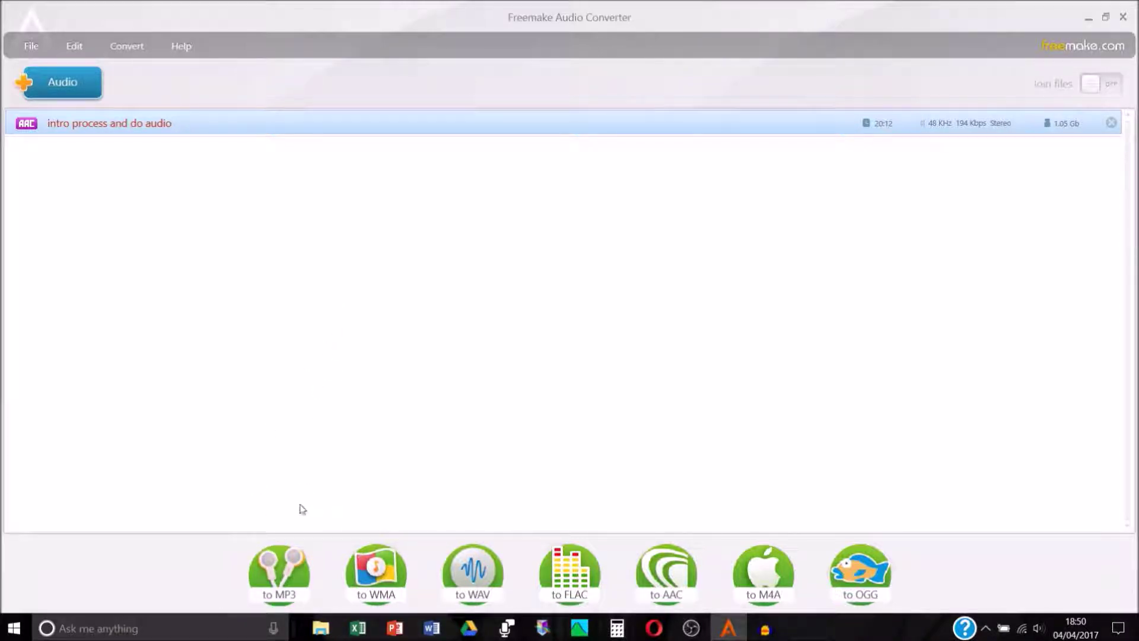
pyautogui.click(279, 585)
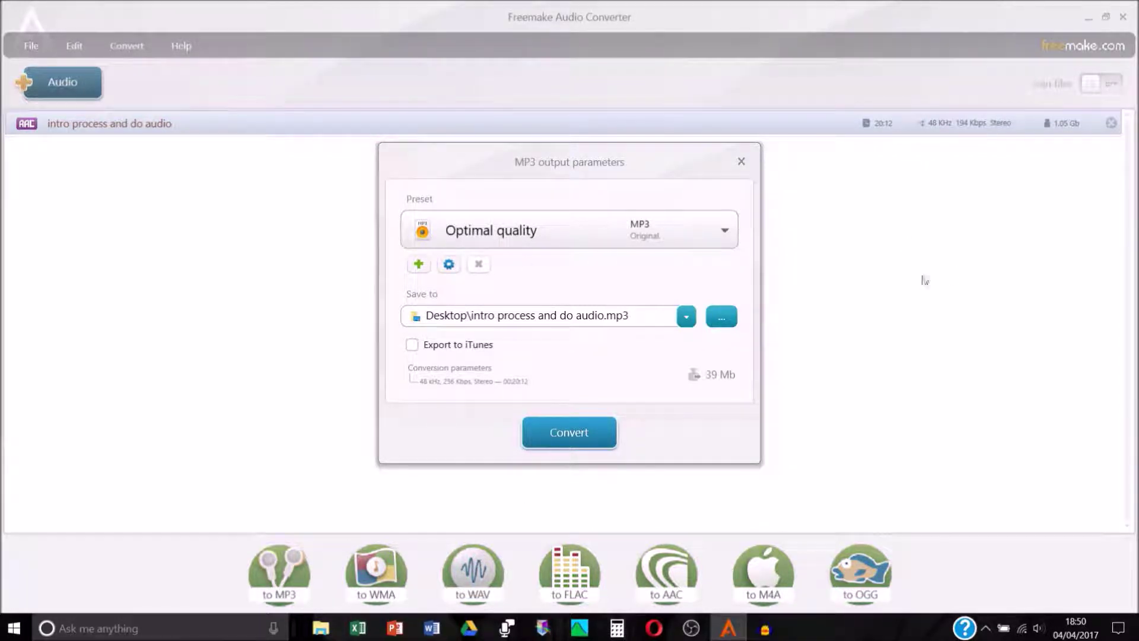
# Keep the Optimal MP3 preset and the Desktop save path, then start converting to MP3.
pyautogui.click(693, 238)
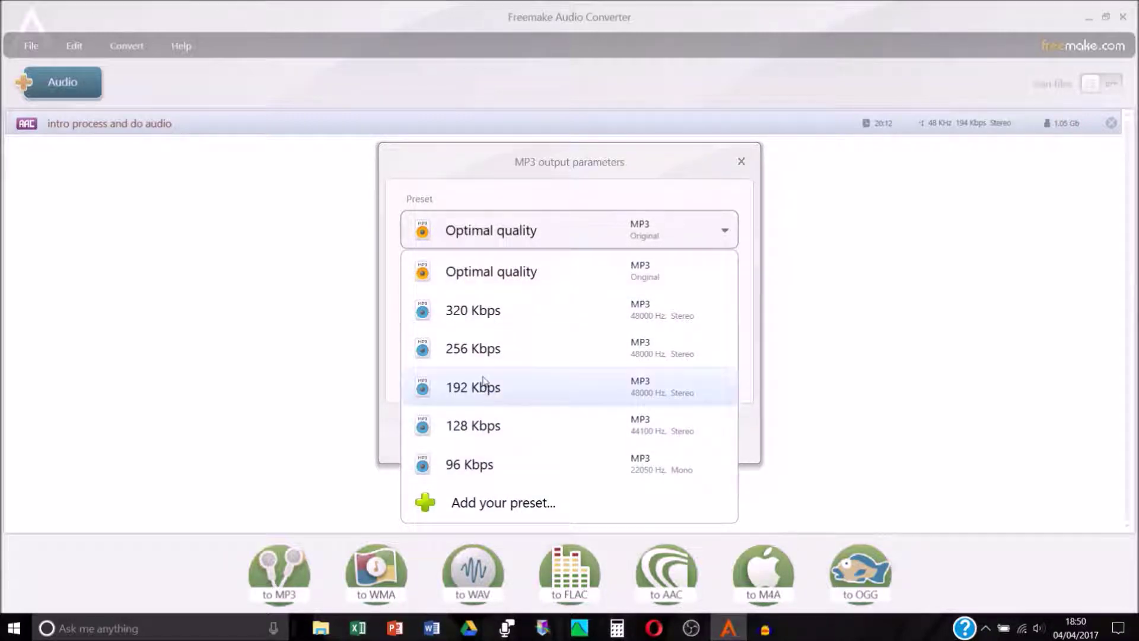
pyautogui.click(524, 269)
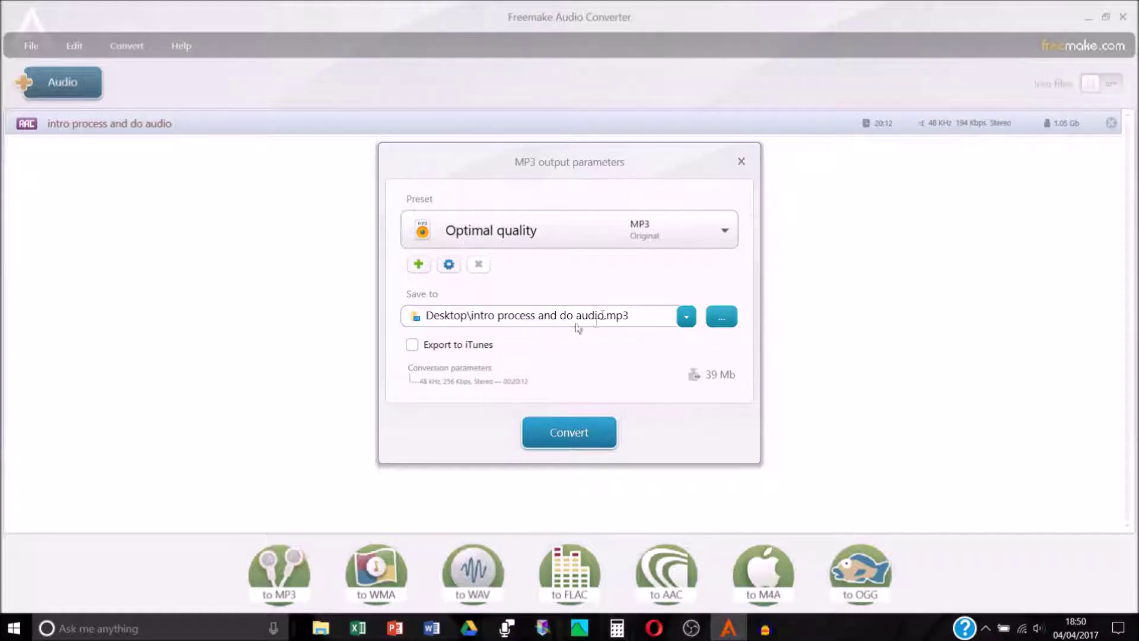
pyautogui.click(604, 318)
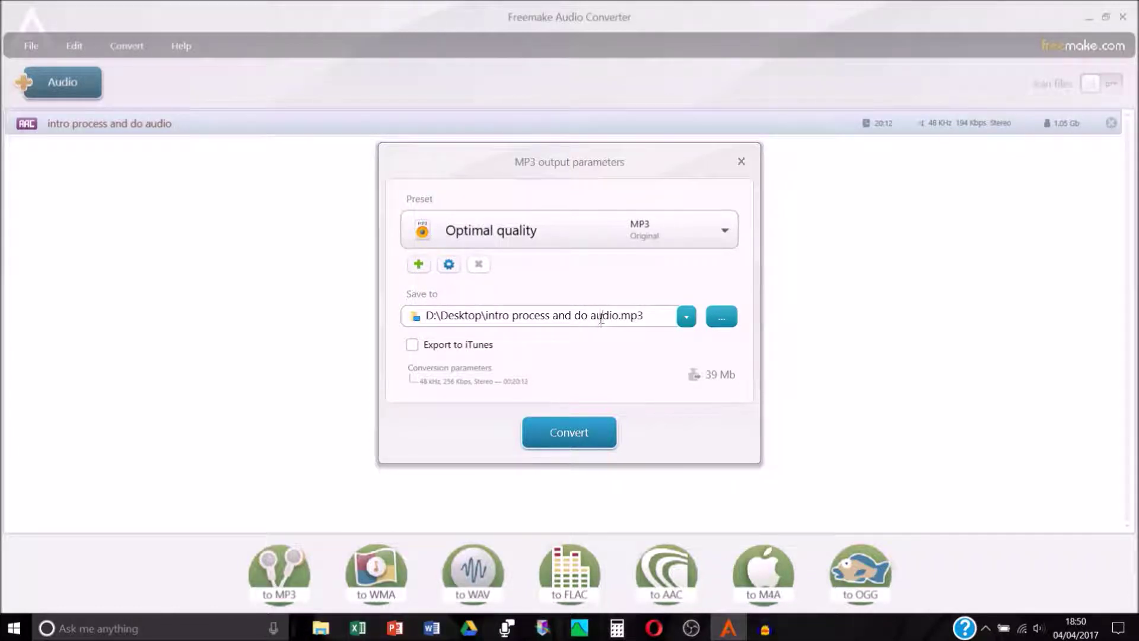
pyautogui.moveTo(644, 319); pyautogui.dragTo(563, 329)
pyautogui.click(617, 320)
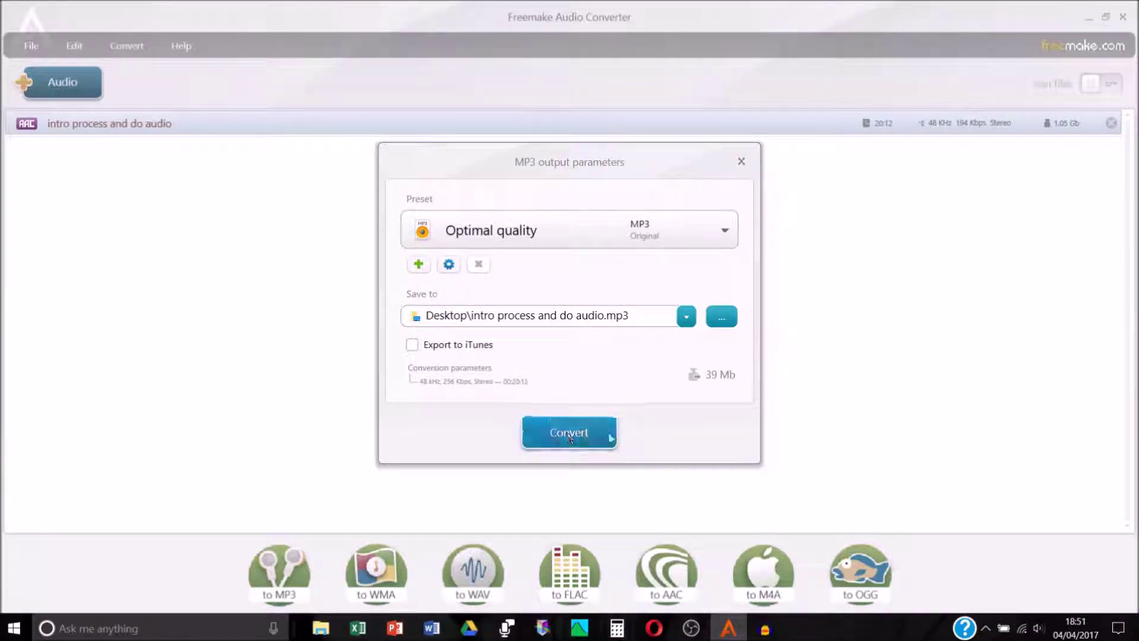
pyautogui.click(605, 432)
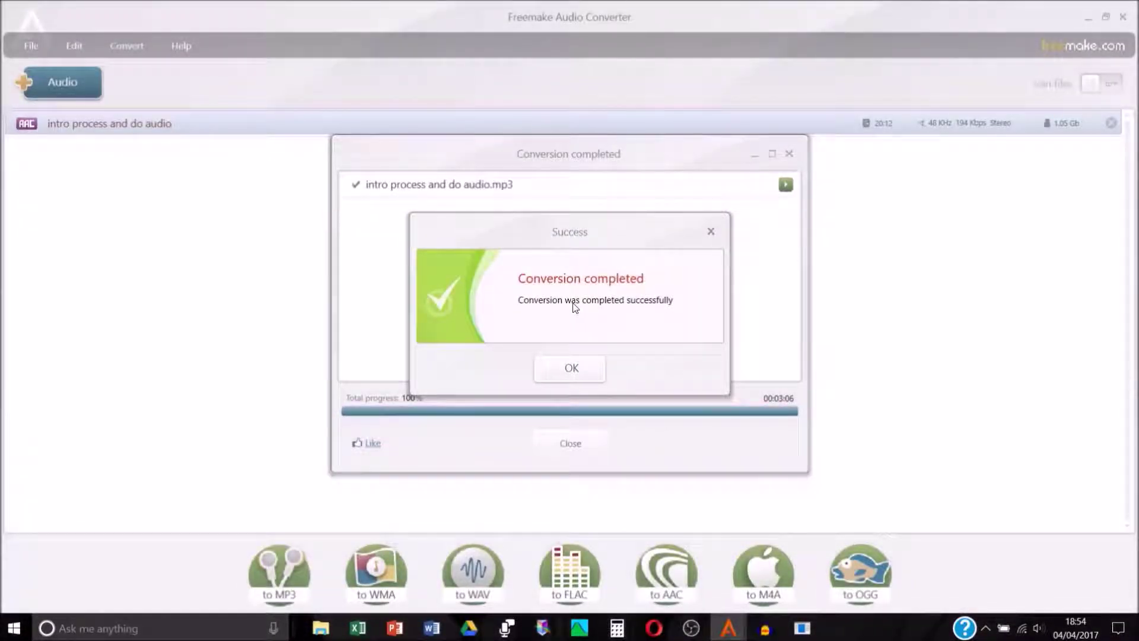
# Dismiss the success message and close the completed conversion window.
pyautogui.click(580, 372)
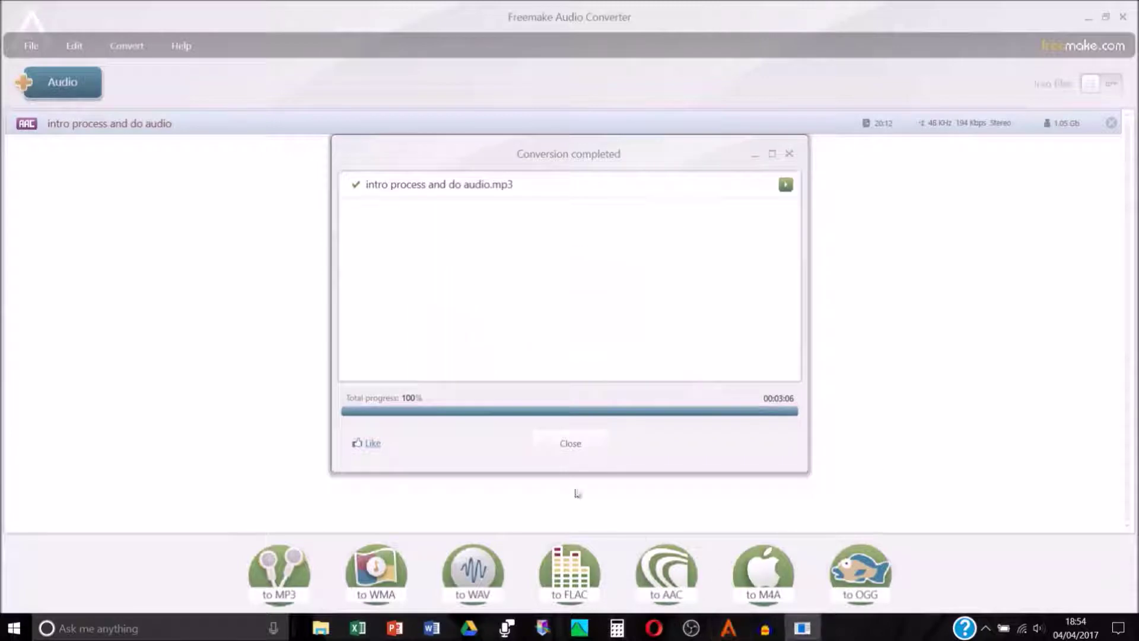
pyautogui.click(600, 451)
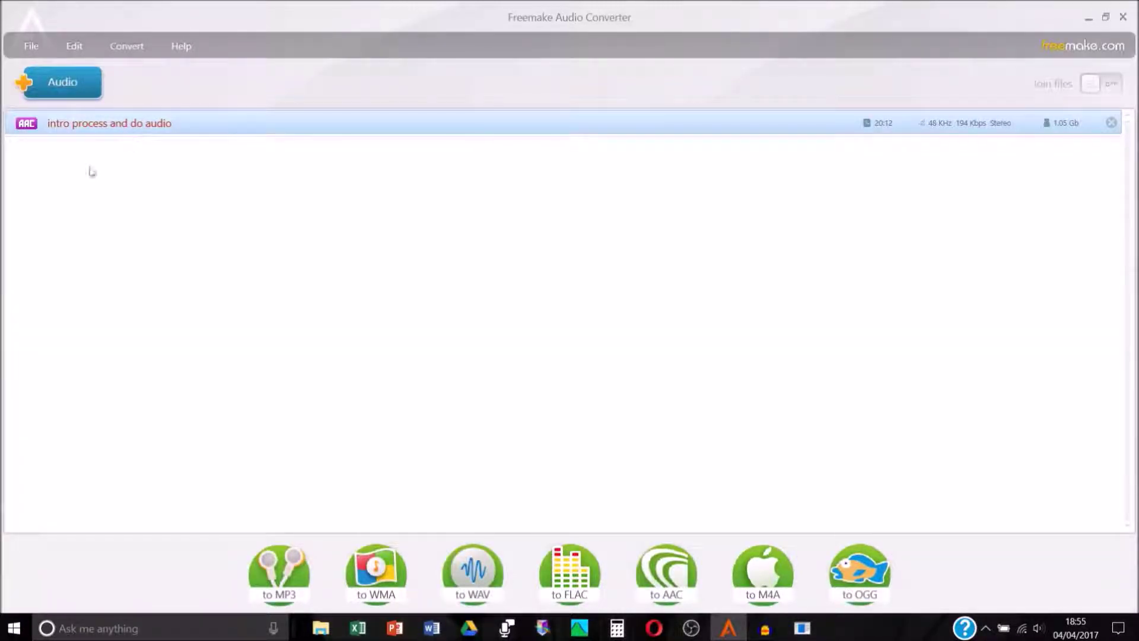
# Import 'intro process and do audio.mp3' from the Desktop into Audacity as a stereo track.
pyautogui.click(766, 629)
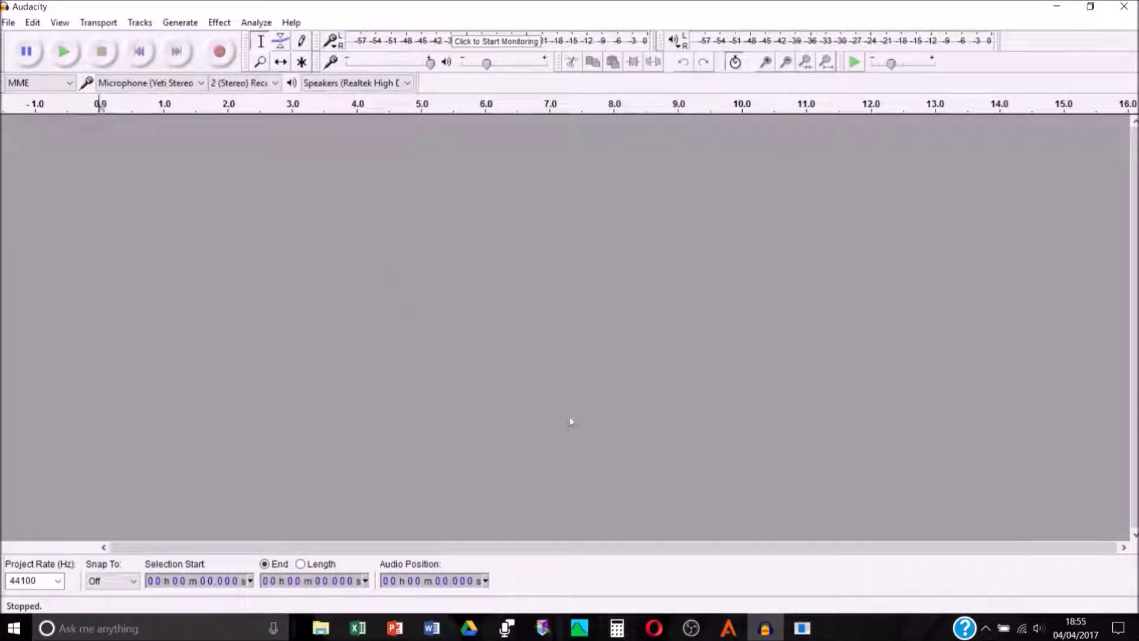
pyautogui.click(8, 24)
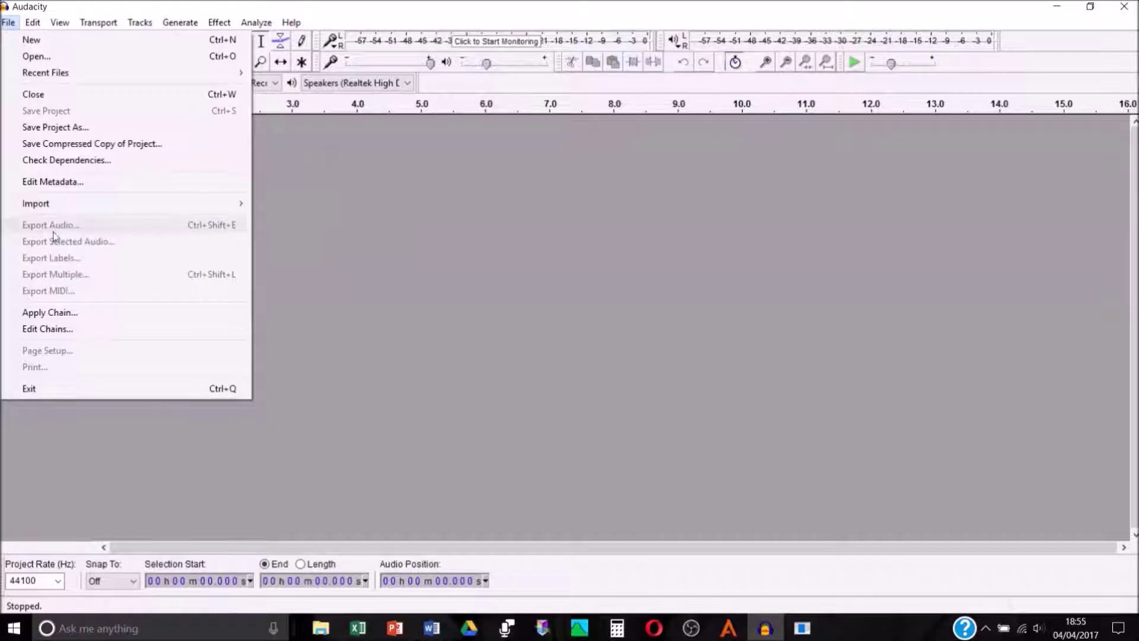
pyautogui.moveTo(64, 210)
pyautogui.click(354, 205)
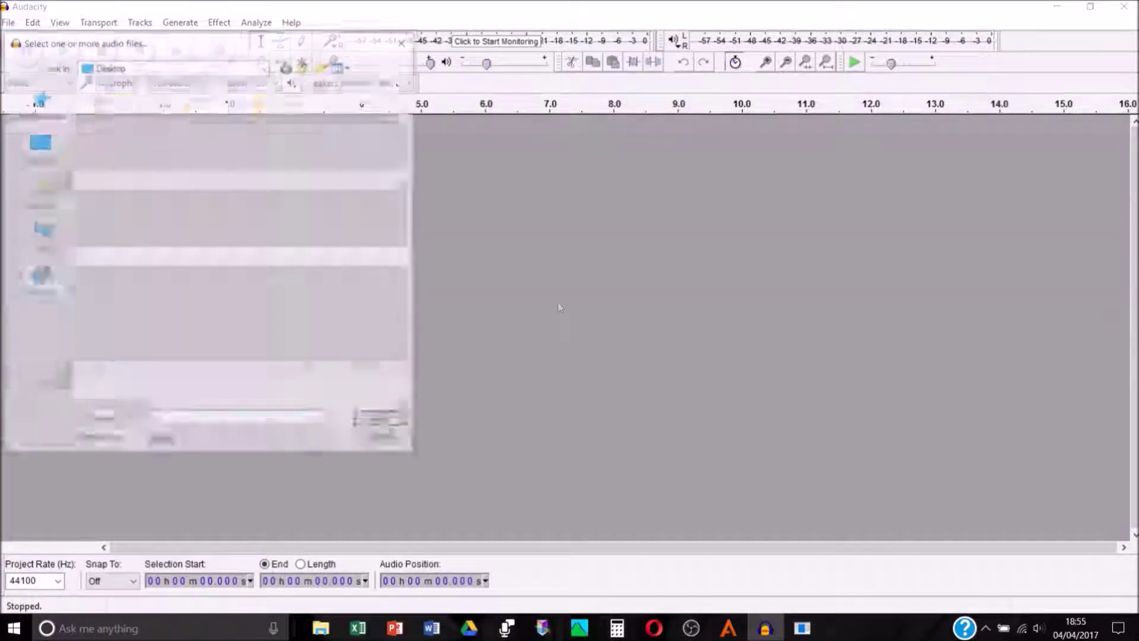
pyautogui.click(118, 356)
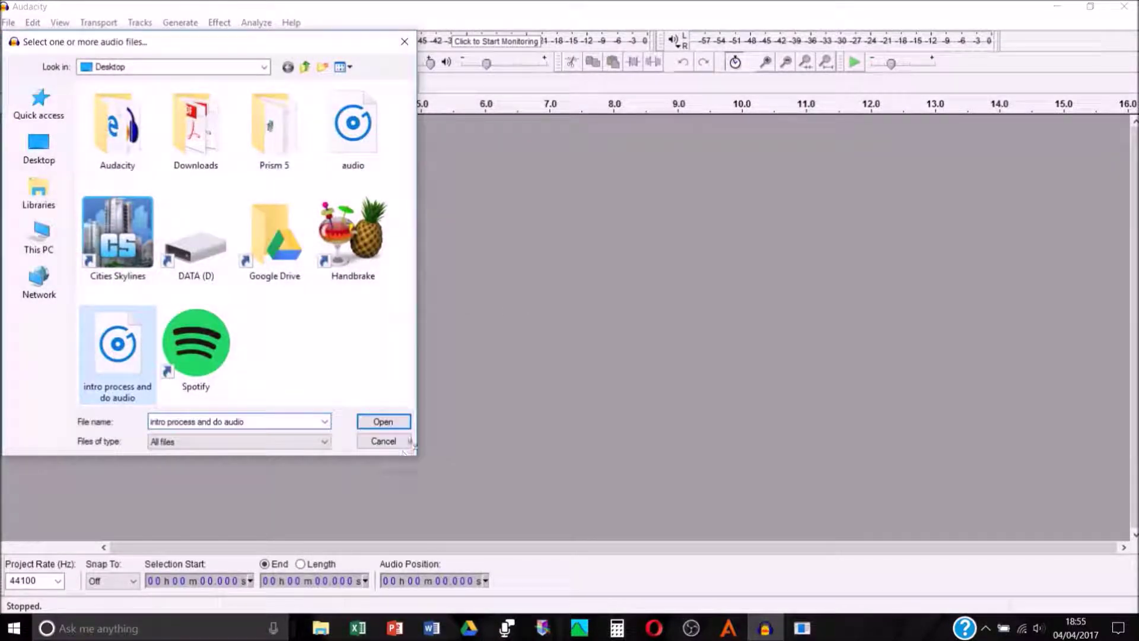
pyautogui.click(384, 422)
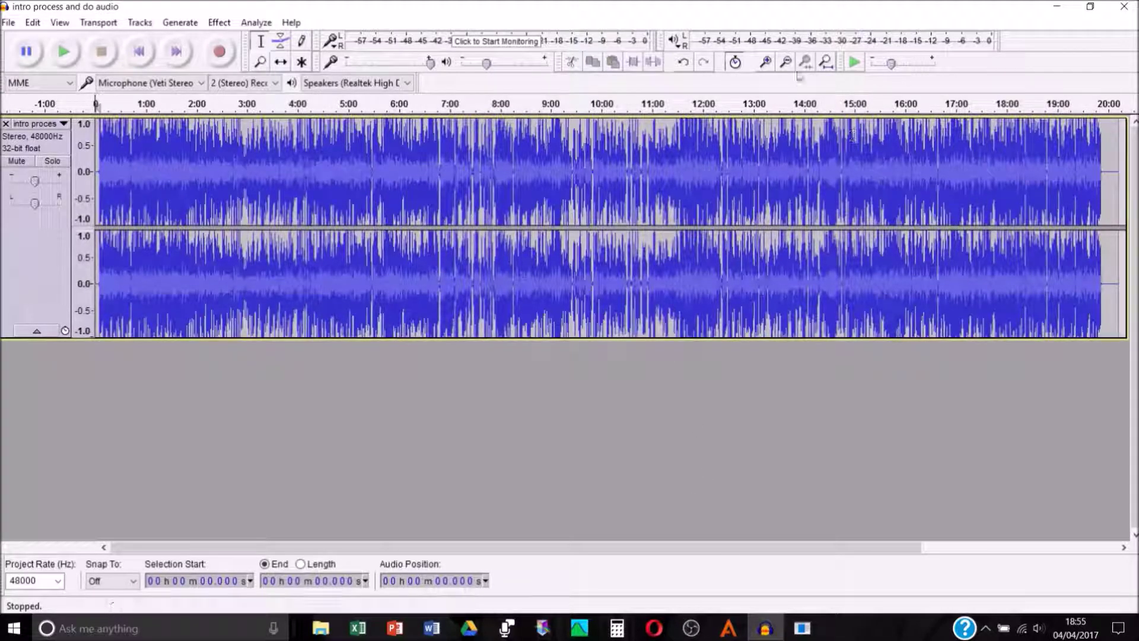
pyautogui.click(766, 62)
# Zoom in on the waveform and scroll to the quiet hum-only stretch near 9:08.
pyautogui.click(766, 62)
pyautogui.click(766, 61)
pyautogui.click(766, 62)
pyautogui.click(767, 62)
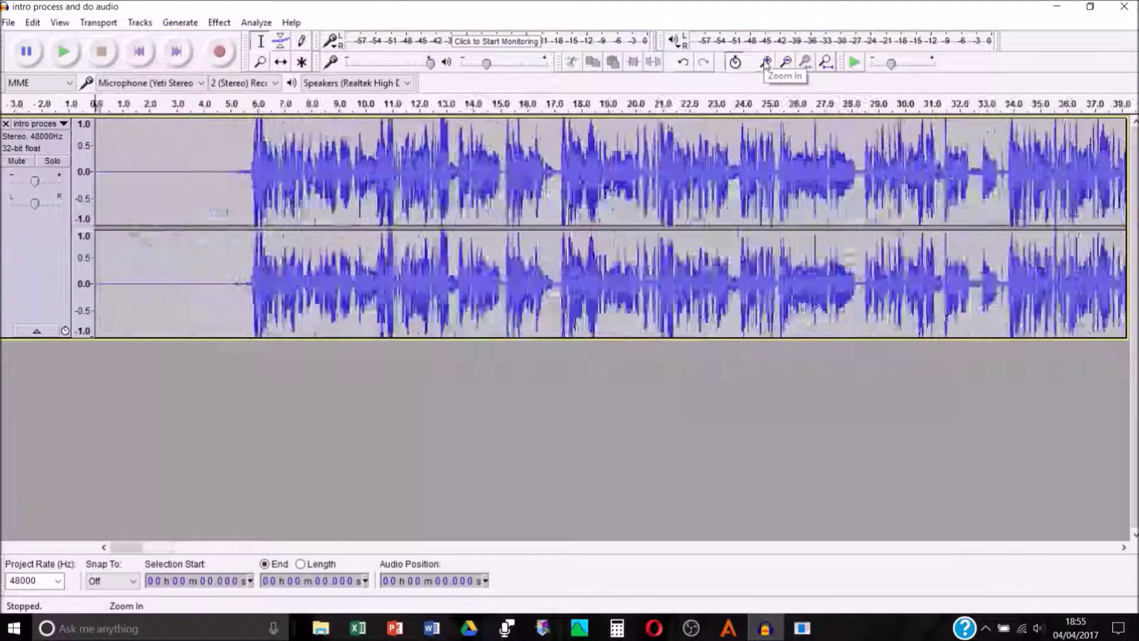
pyautogui.moveTo(129, 550); pyautogui.dragTo(533, 537)
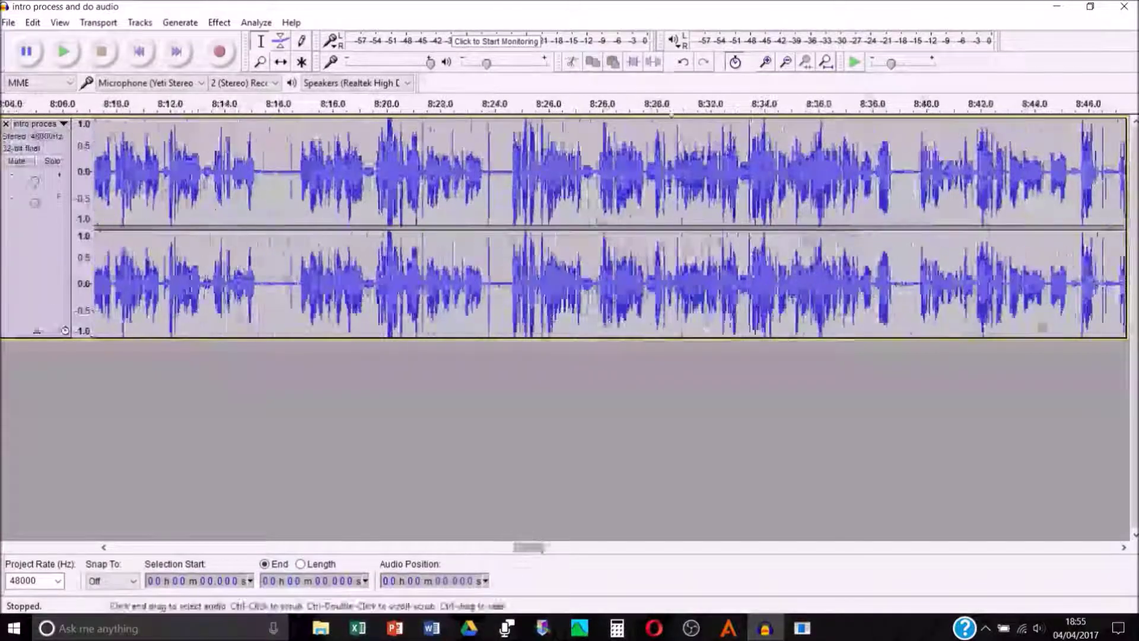
pyautogui.click(766, 63)
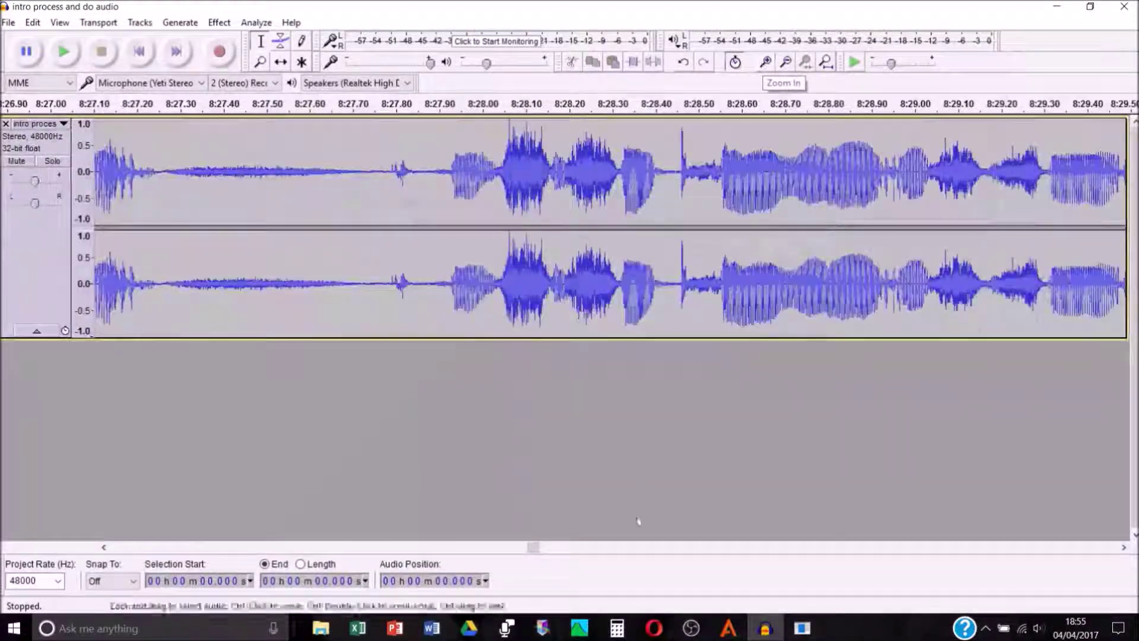
pyautogui.moveTo(533, 547); pyautogui.dragTo(570, 549)
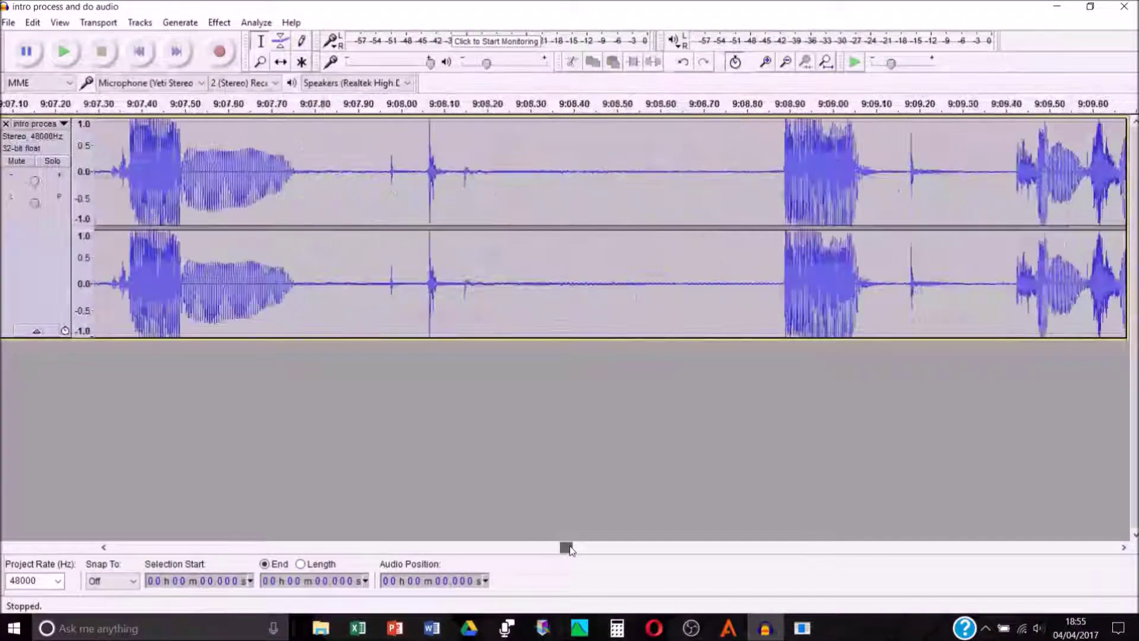
pyautogui.click(492, 267)
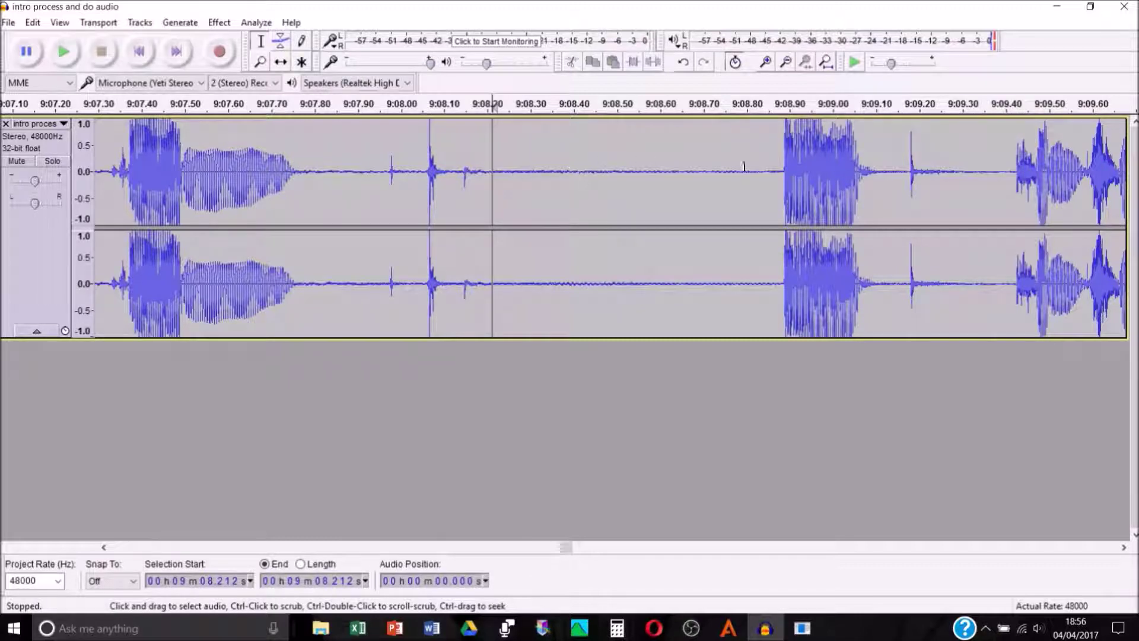
# Select the hum-only quiet stretch from 9:29.75 to 9:31.34 as the noise sample.
pyautogui.moveTo(777, 168); pyautogui.dragTo(479, 185)
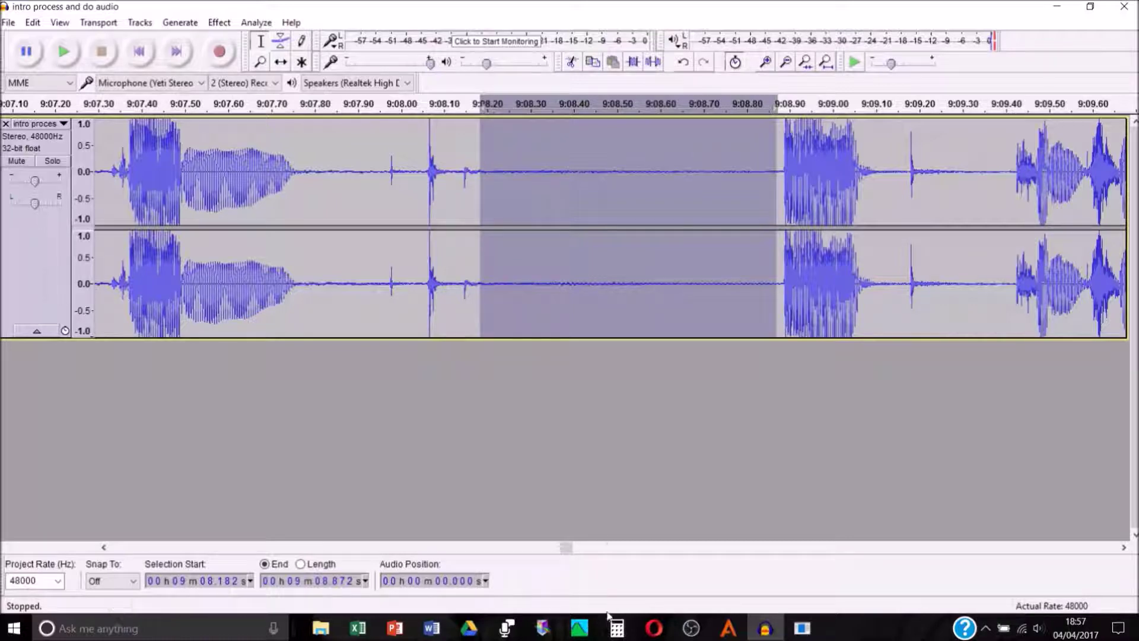
pyautogui.moveTo(566, 551)
pyautogui.mouseDown()
pyautogui.moveTo(592, 546)
pyautogui.moveTo(582, 544)
pyautogui.mouseUp()
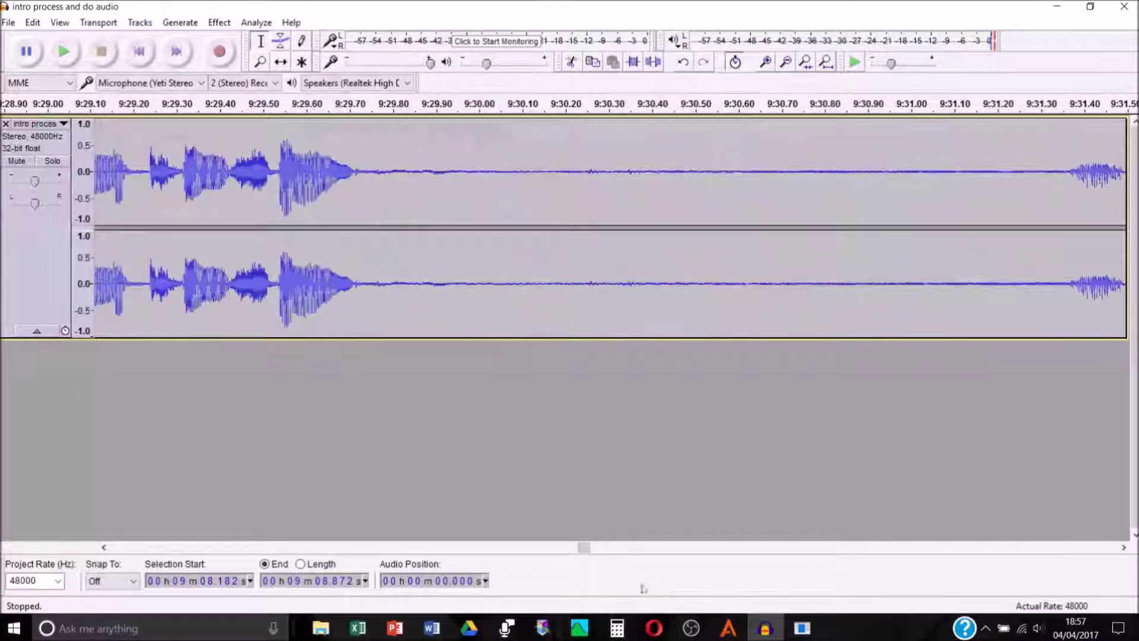
pyautogui.click(1124, 547)
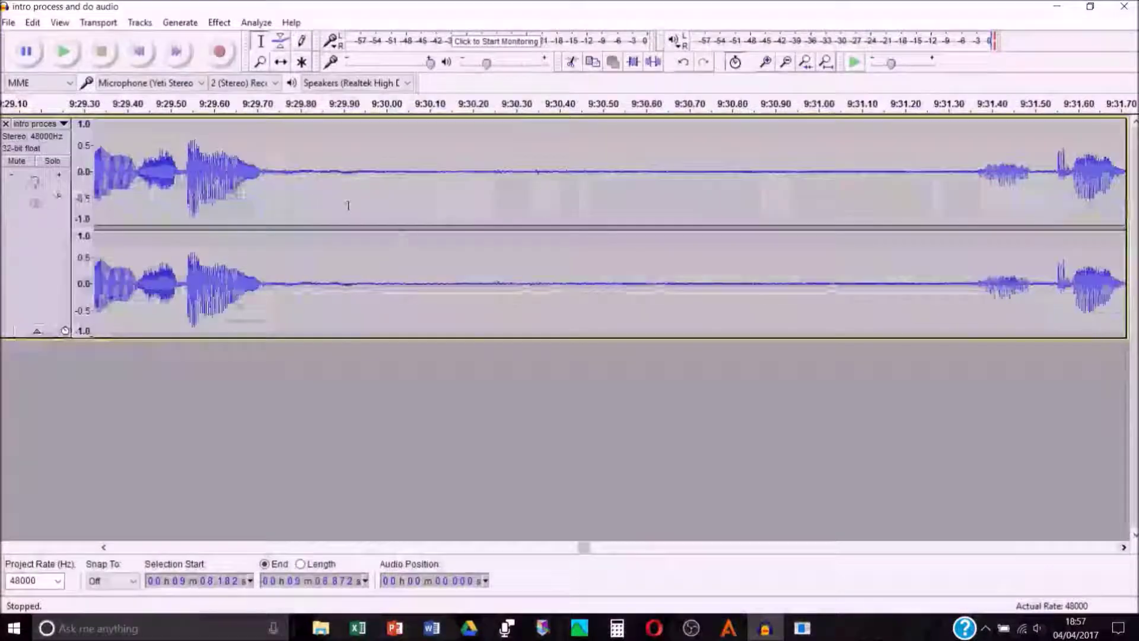
pyautogui.moveTo(280, 151); pyautogui.dragTo(980, 137)
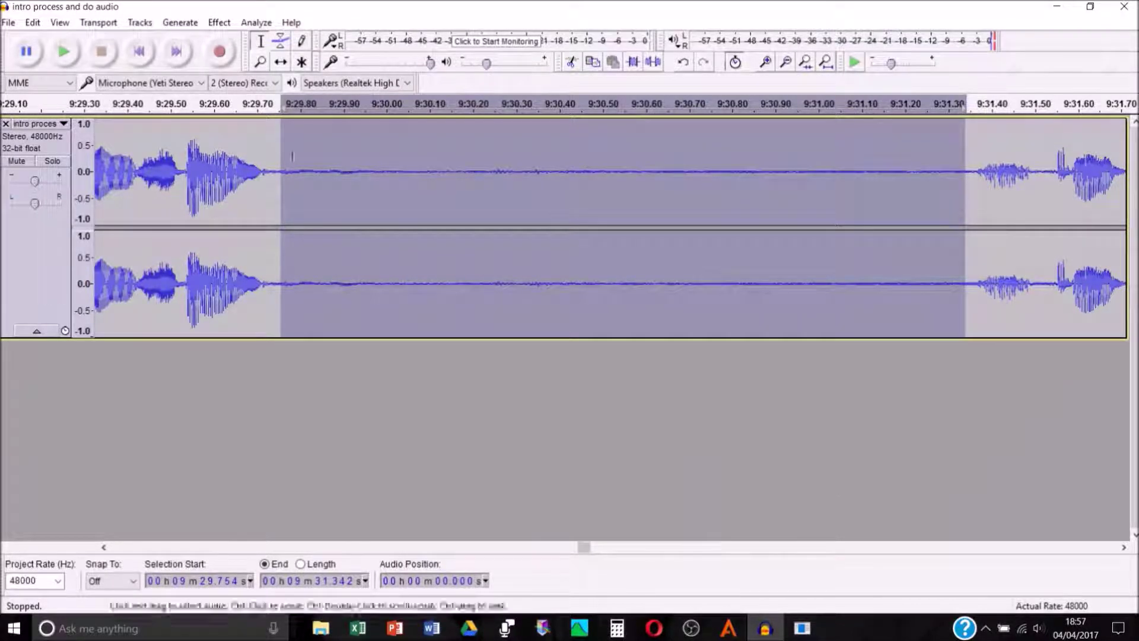
pyautogui.moveTo(581, 551)
pyautogui.mouseDown()
pyautogui.moveTo(1103, 550)
pyautogui.moveTo(567, 575)
pyautogui.moveTo(256, 575)
pyautogui.moveTo(357, 547)
pyautogui.moveTo(584, 547)
pyautogui.mouseUp()
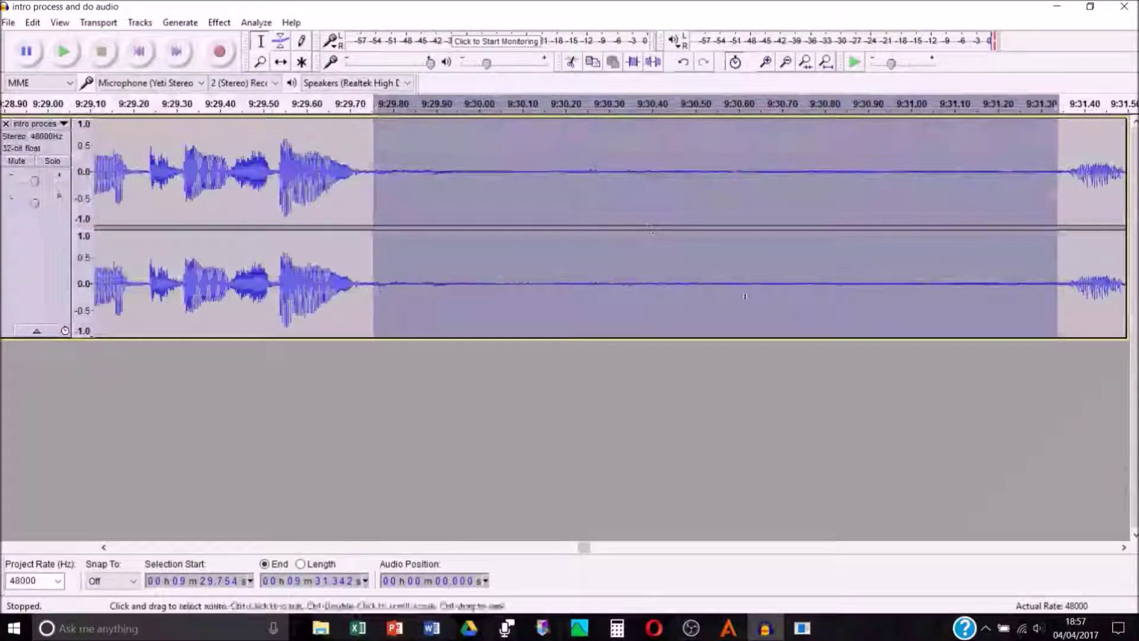
# Capture the selected hum as the Noise Reduction noise profile, then select the whole track.
pyautogui.click(211, 24)
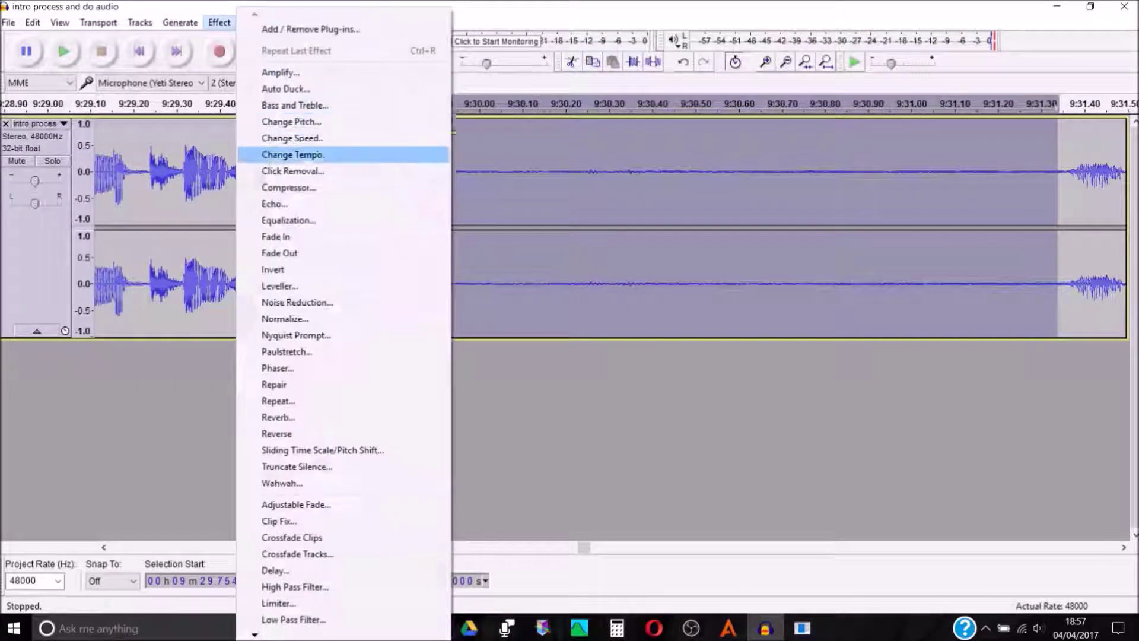
pyautogui.click(282, 304)
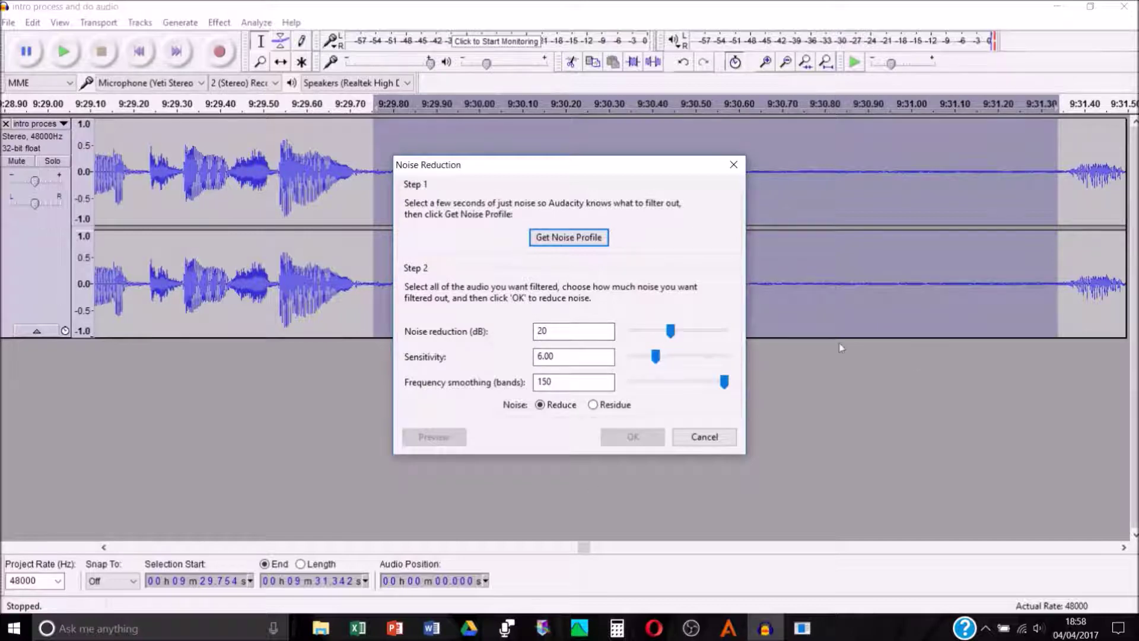
pyautogui.click(569, 237)
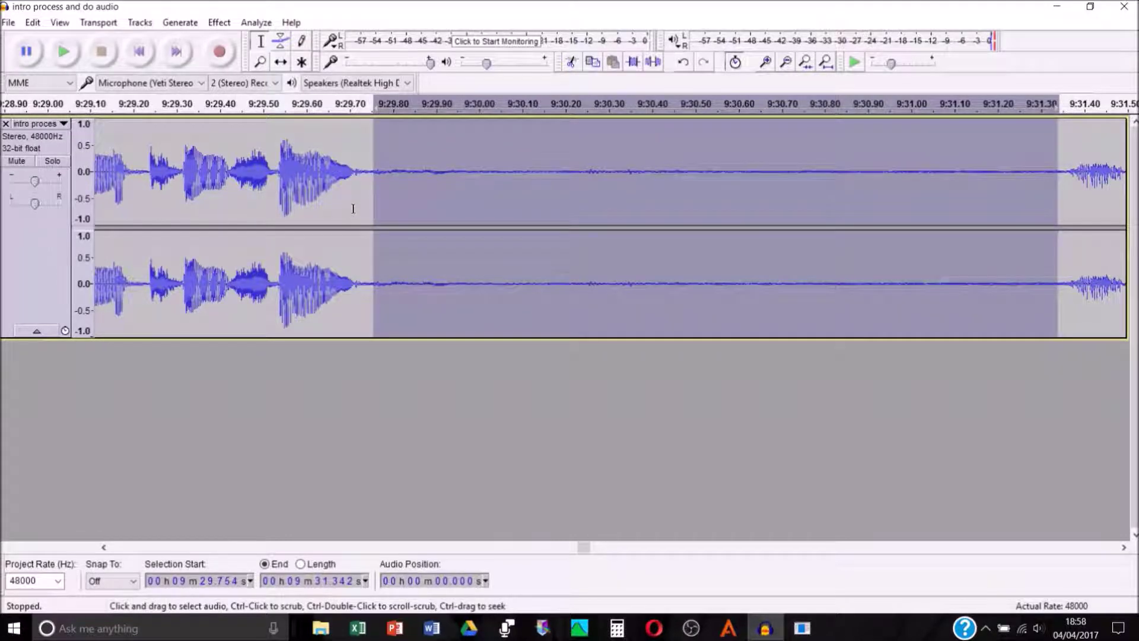
pyautogui.hotkey('ctrl', 'a')
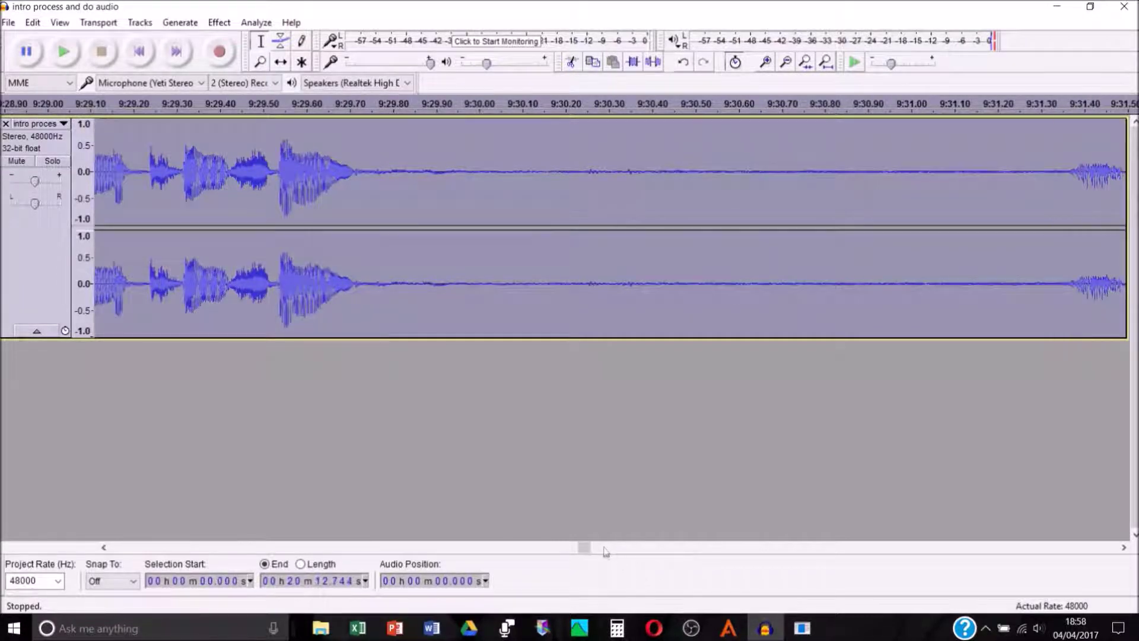
# Apply Repeat Noise Reduction across the whole selected track.
pyautogui.moveTo(584, 547)
pyautogui.mouseDown()
pyautogui.moveTo(1112, 548)
pyautogui.moveTo(116, 547)
pyautogui.moveTo(1111, 547)
pyautogui.moveTo(117, 547)
pyautogui.moveTo(585, 547)
pyautogui.moveTo(138, 549)
pyautogui.moveTo(407, 547)
pyautogui.moveTo(583, 564)
pyautogui.moveTo(570, 561)
pyautogui.mouseUp()
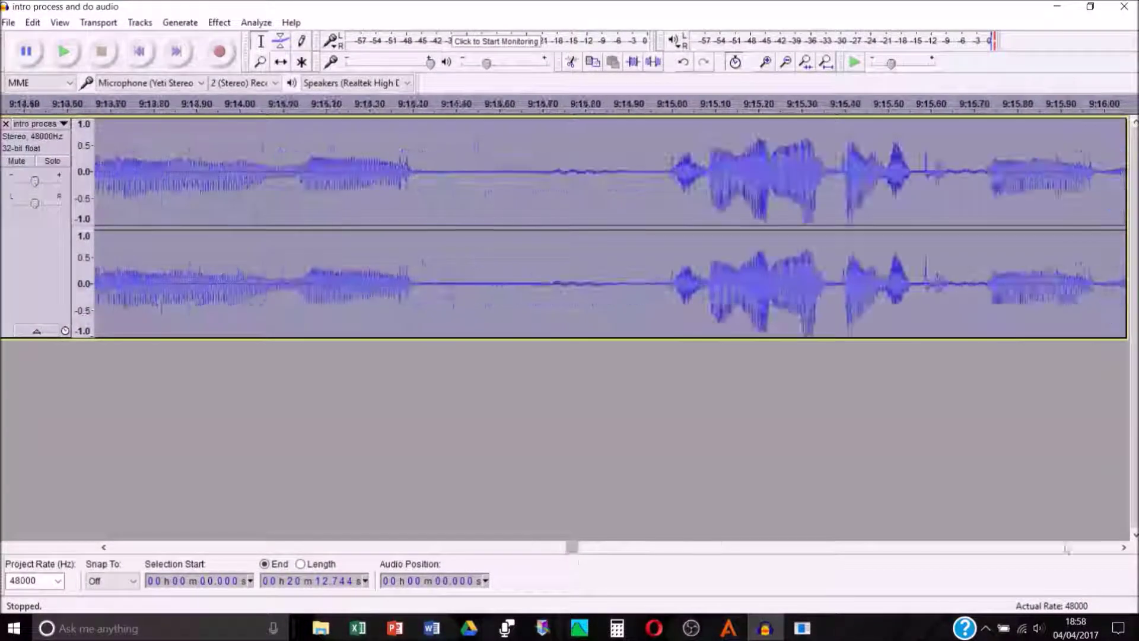
pyautogui.click(1124, 547)
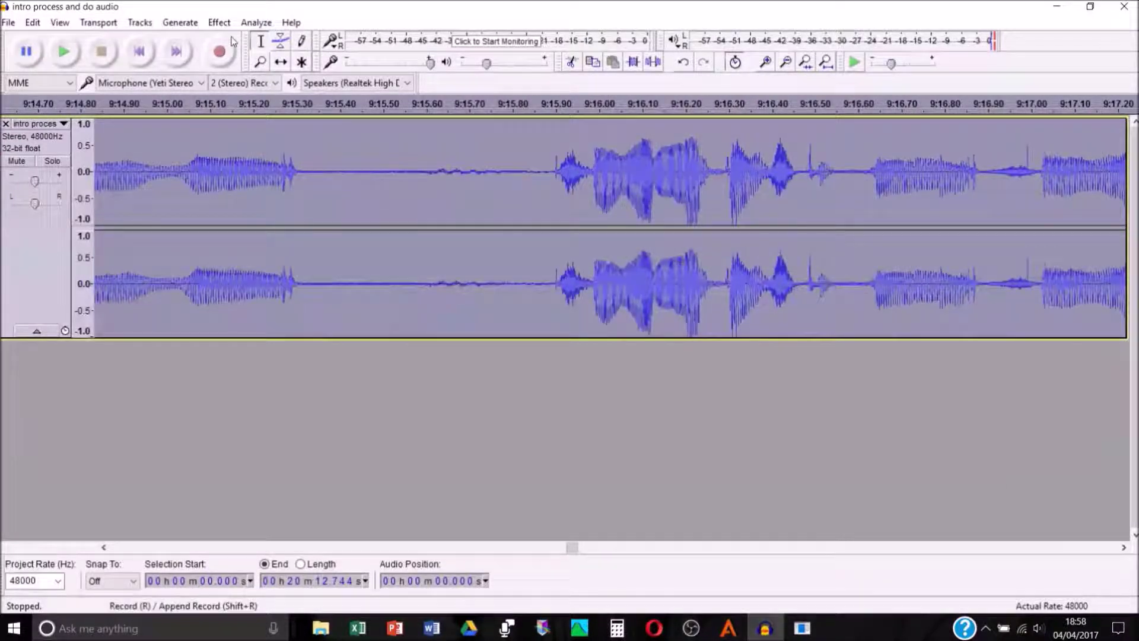
pyautogui.click(219, 22)
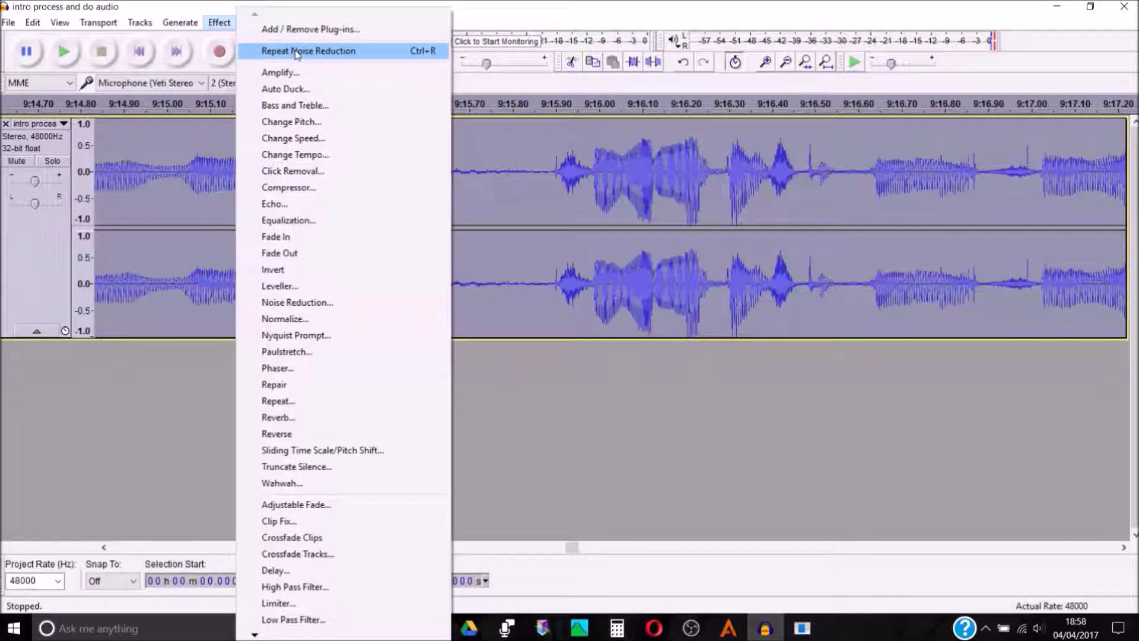
pyautogui.click(300, 52)
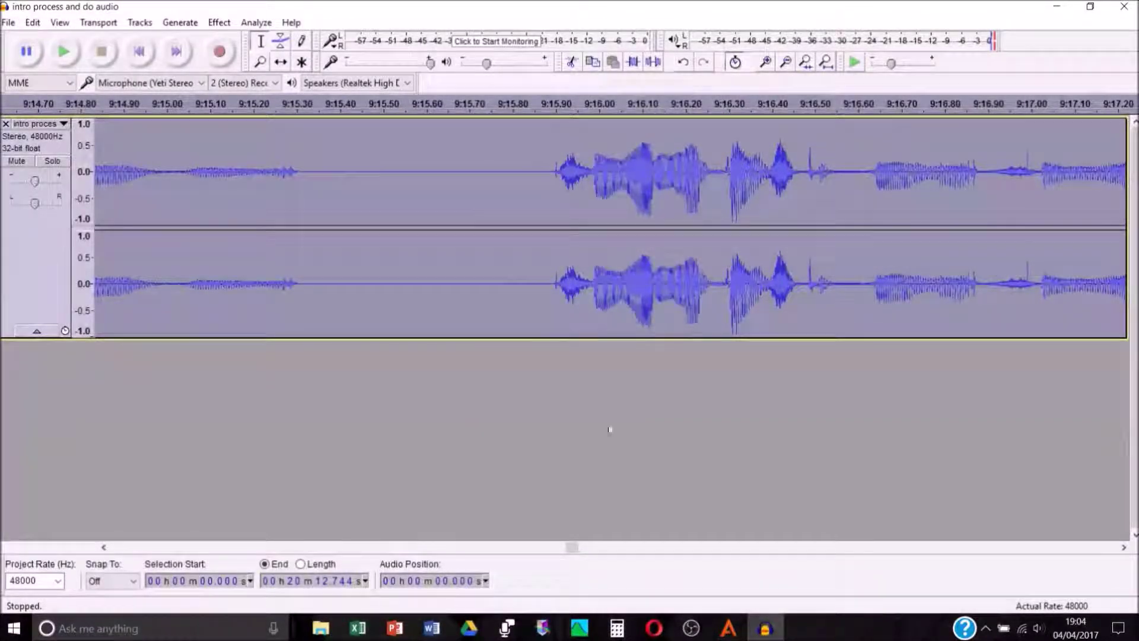
# Check two quiet pauses for leftover hum, then reselect the entire track.
pyautogui.moveTo(309, 143); pyautogui.dragTo(552, 148)
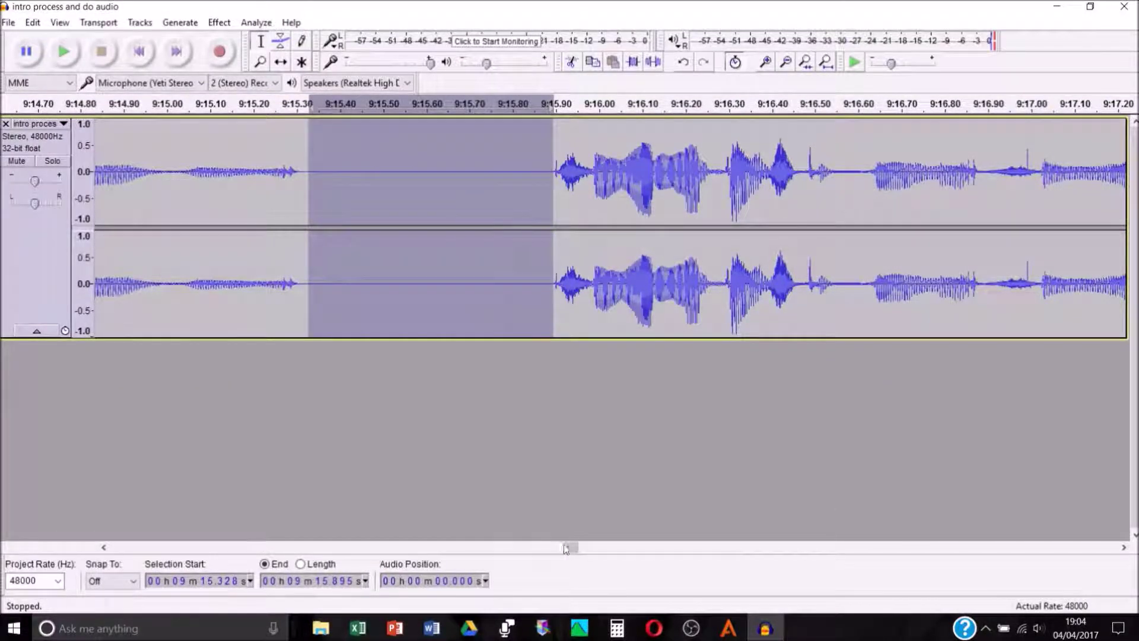
pyautogui.moveTo(566, 548); pyautogui.dragTo(579, 547)
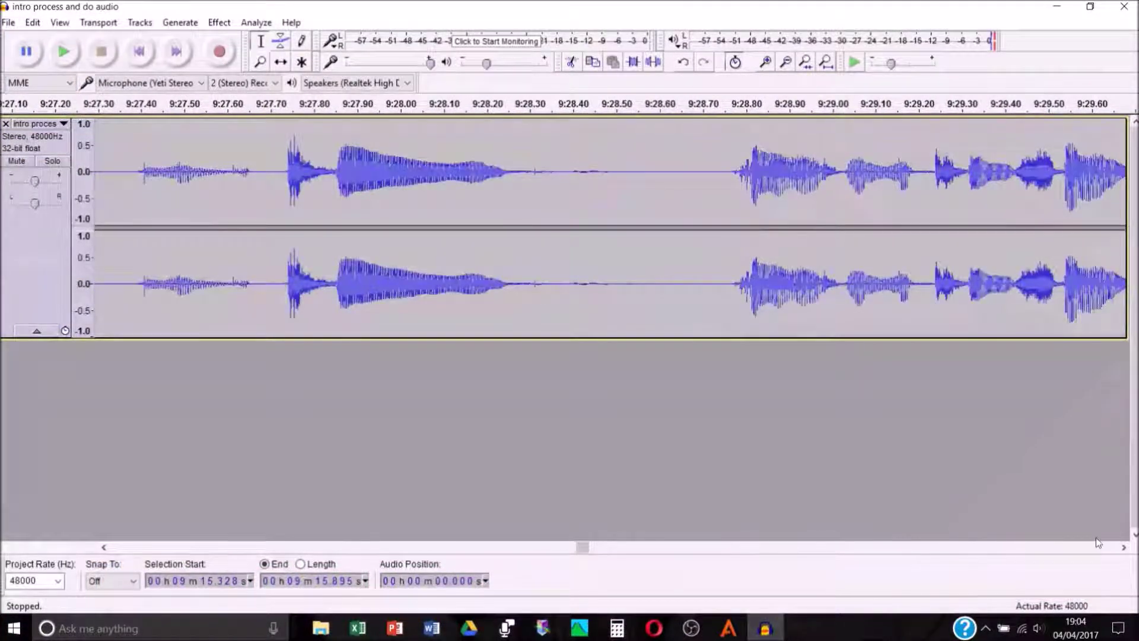
pyautogui.click(1124, 547)
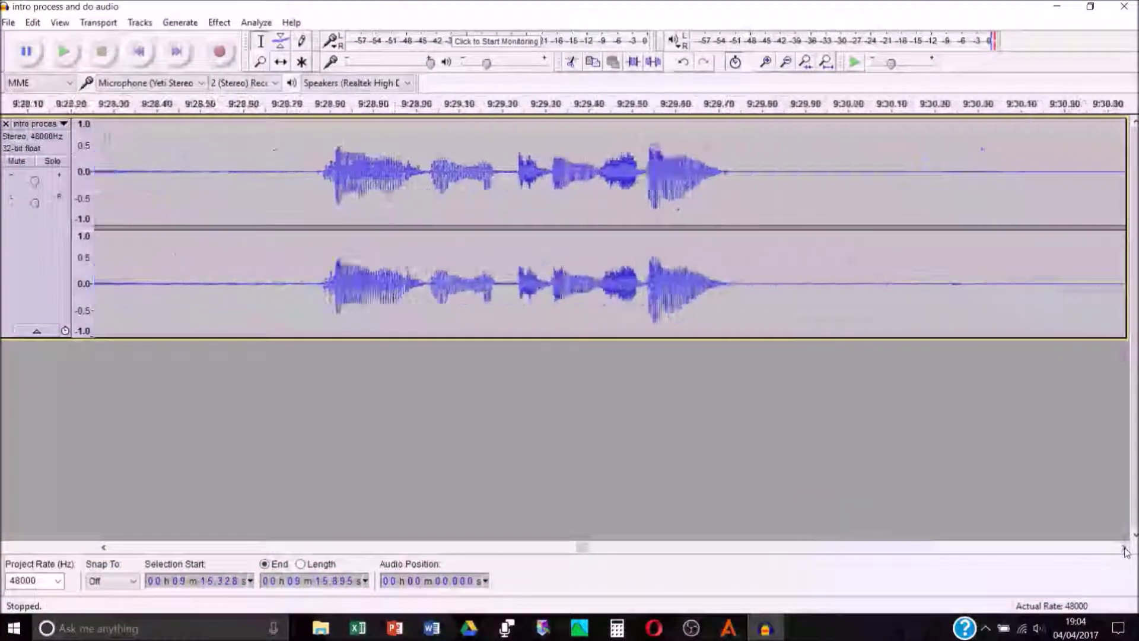
pyautogui.moveTo(664, 168); pyautogui.dragTo(1078, 208)
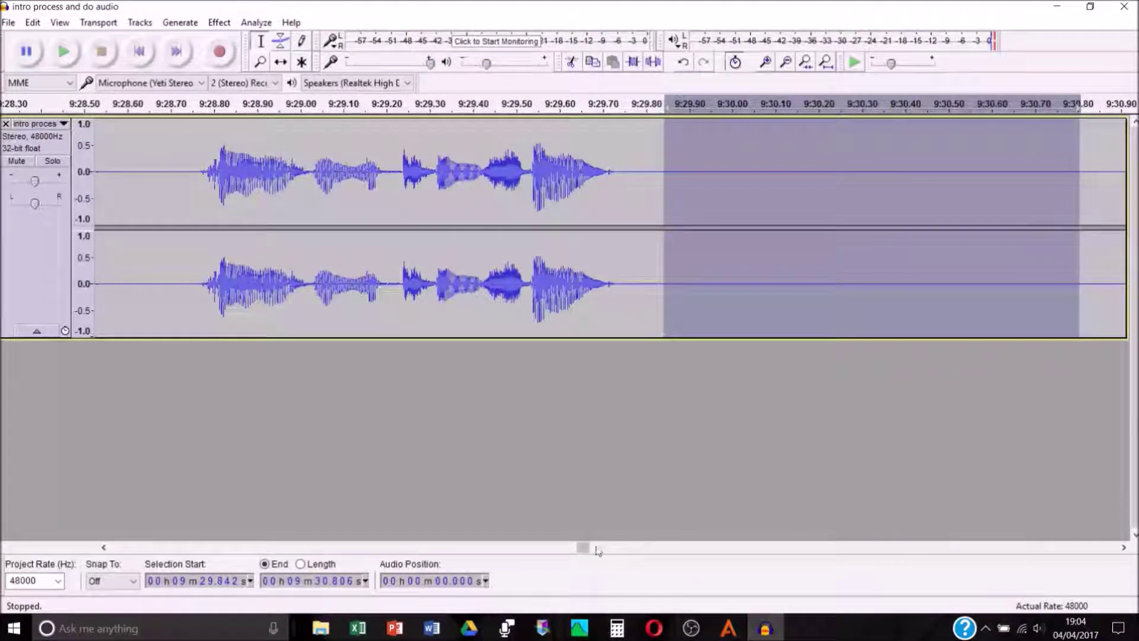
pyautogui.moveTo(584, 549); pyautogui.dragTo(97, 570)
pyautogui.hotkey('ctrl', 'a')
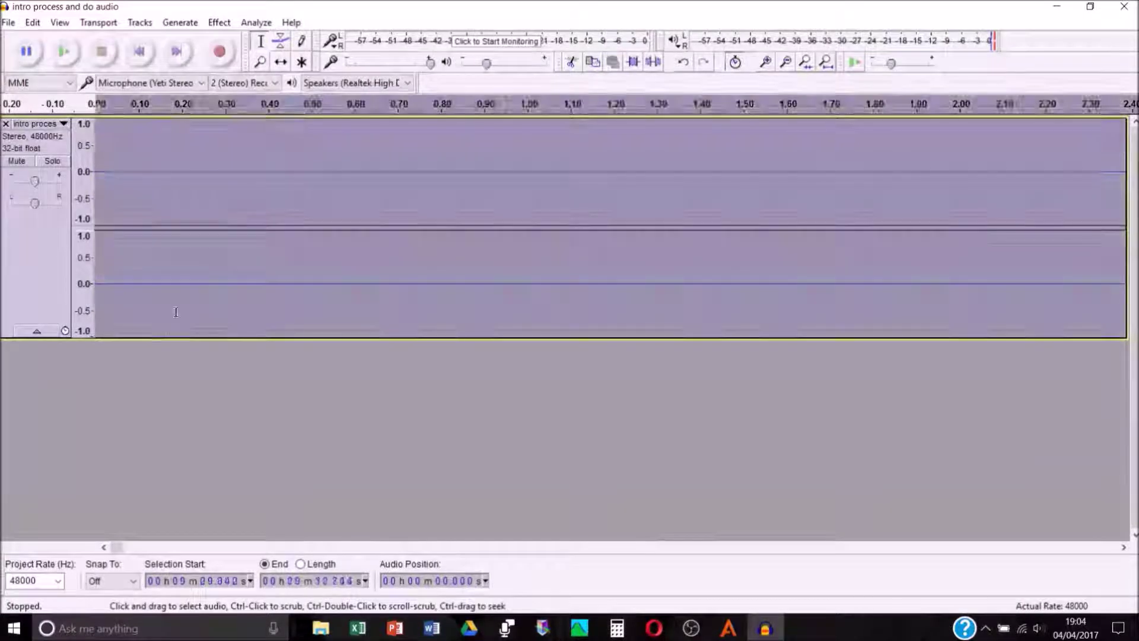
# Zoom out three levels and scroll to review the full noise-reduced waveform.
pyautogui.click(228, 21)
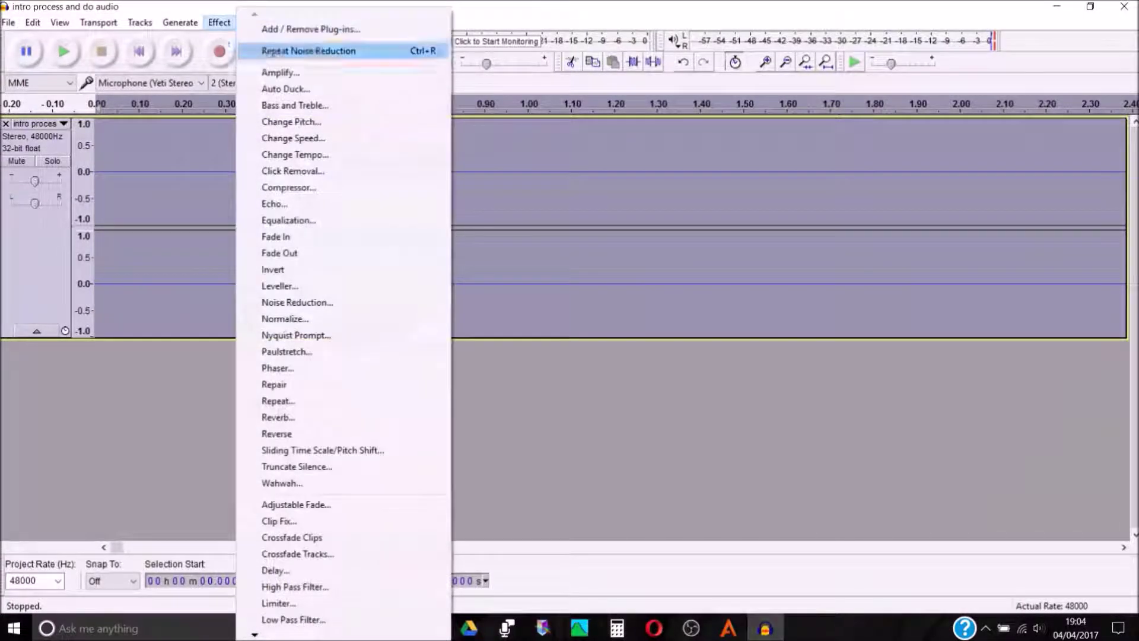
pyautogui.click(248, 319)
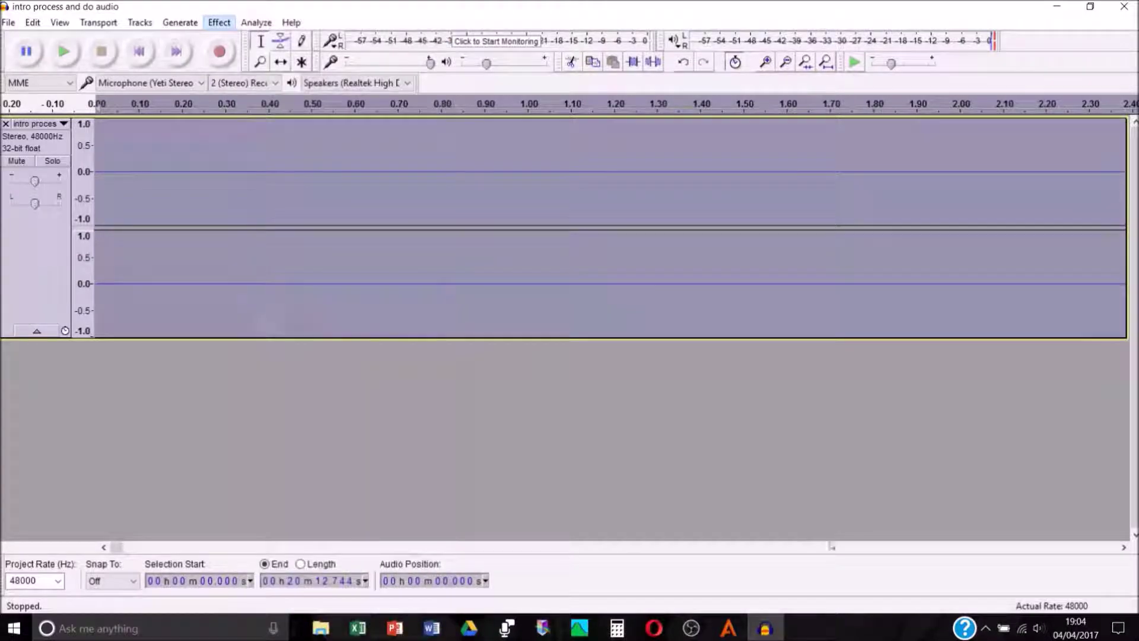
pyautogui.click(785, 62)
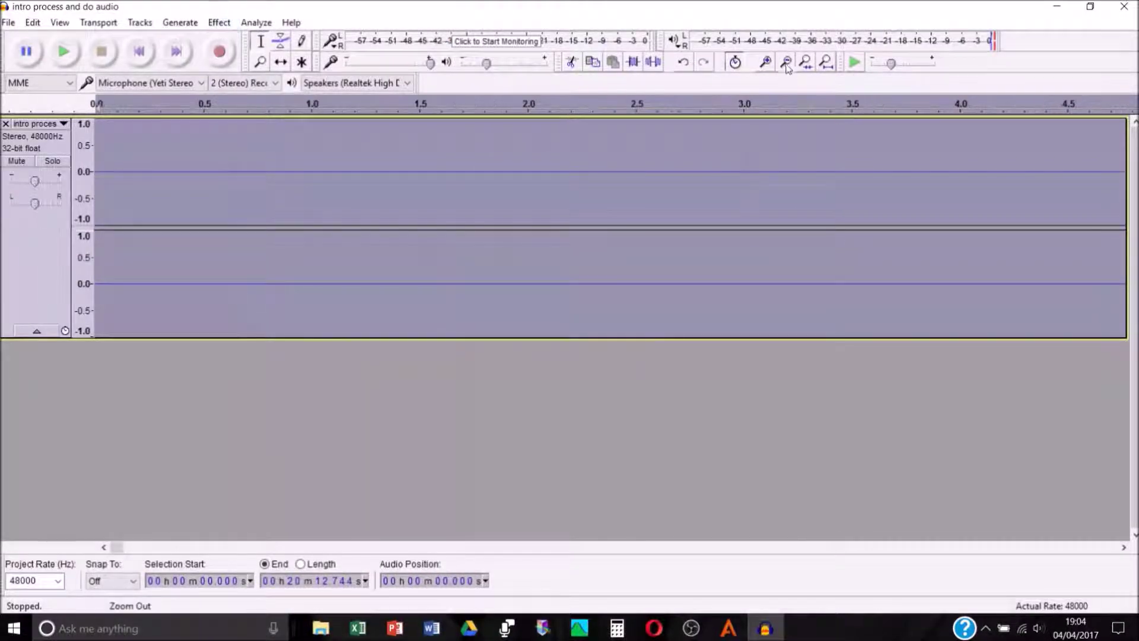
pyautogui.click(786, 62)
pyautogui.click(786, 62)
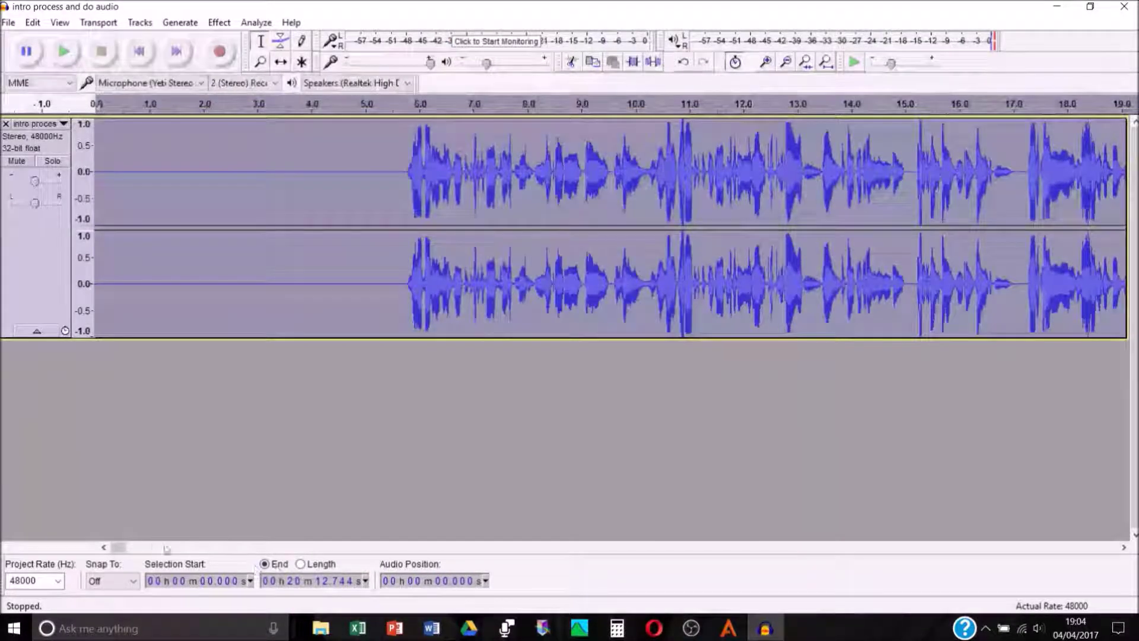
pyautogui.moveTo(114, 553)
pyautogui.mouseDown()
pyautogui.moveTo(128, 553)
pyautogui.moveTo(117, 551)
pyautogui.mouseUp()
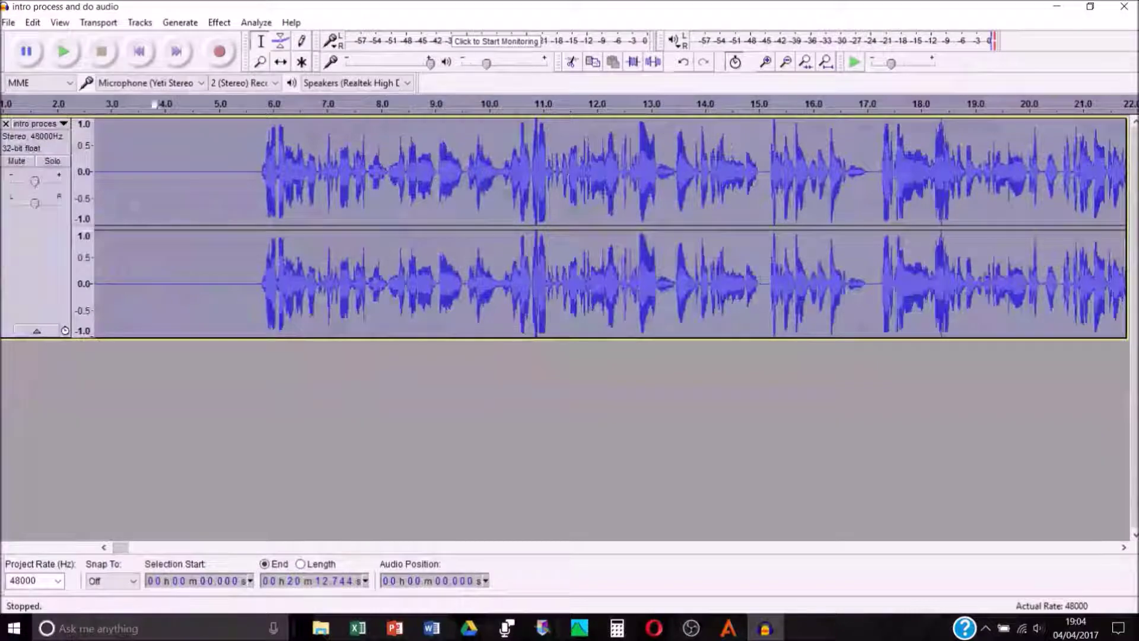
pyautogui.moveTo(120, 547); pyautogui.dragTo(213, 552)
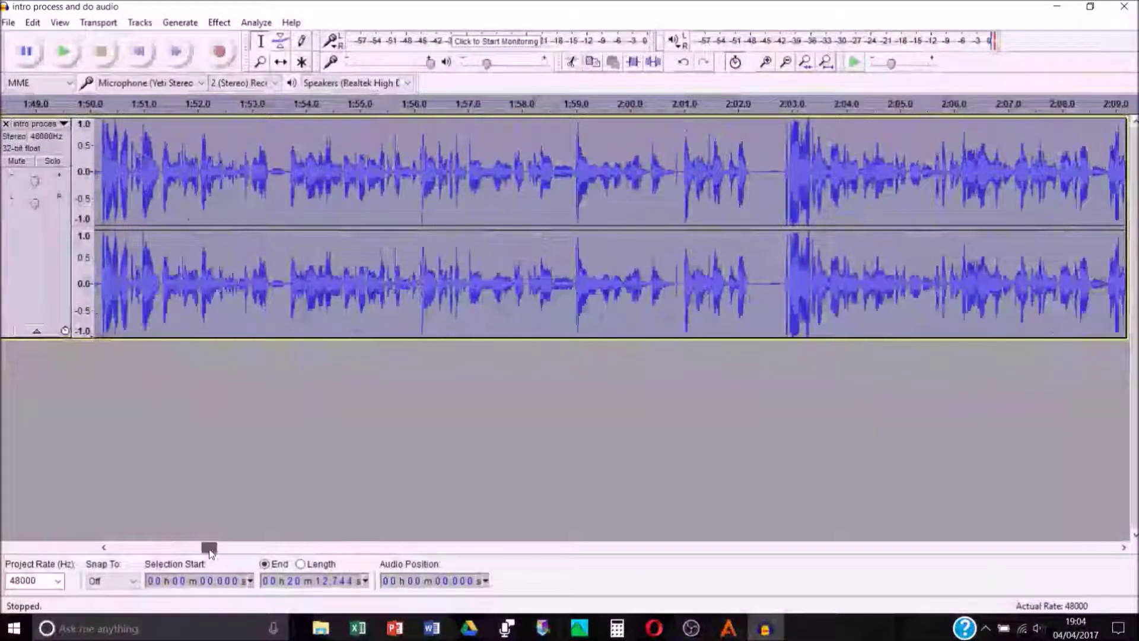
pyautogui.click(12, 22)
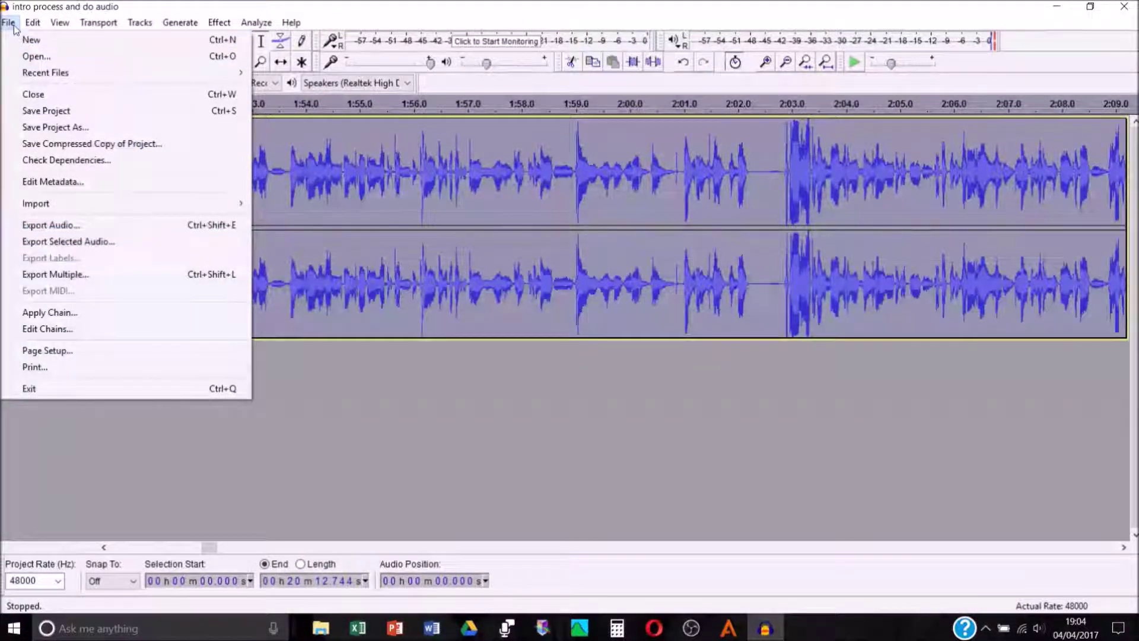
# Export the track as MP3 'intro process and do audio' to the Desktop.
pyautogui.click(63, 226)
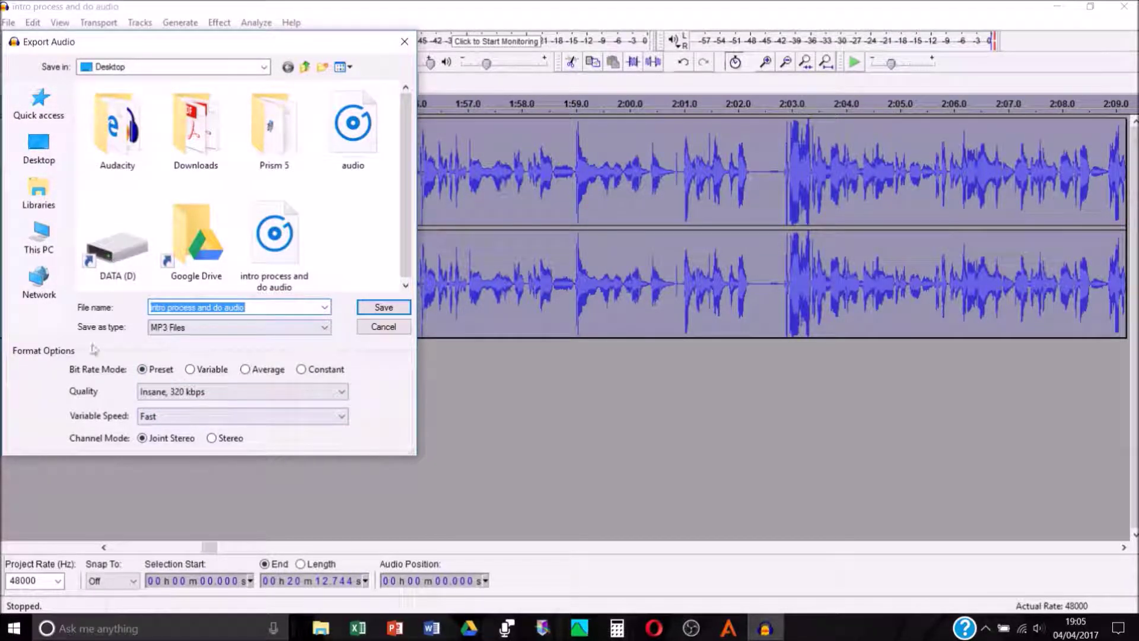
pyautogui.click(219, 327)
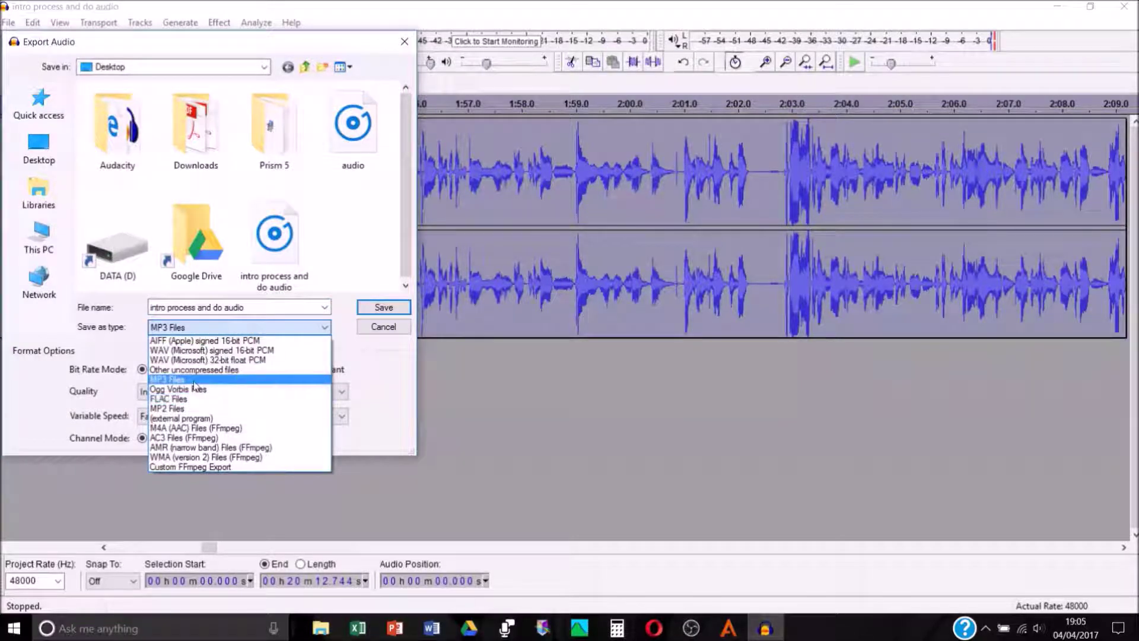
pyautogui.press('Escape')
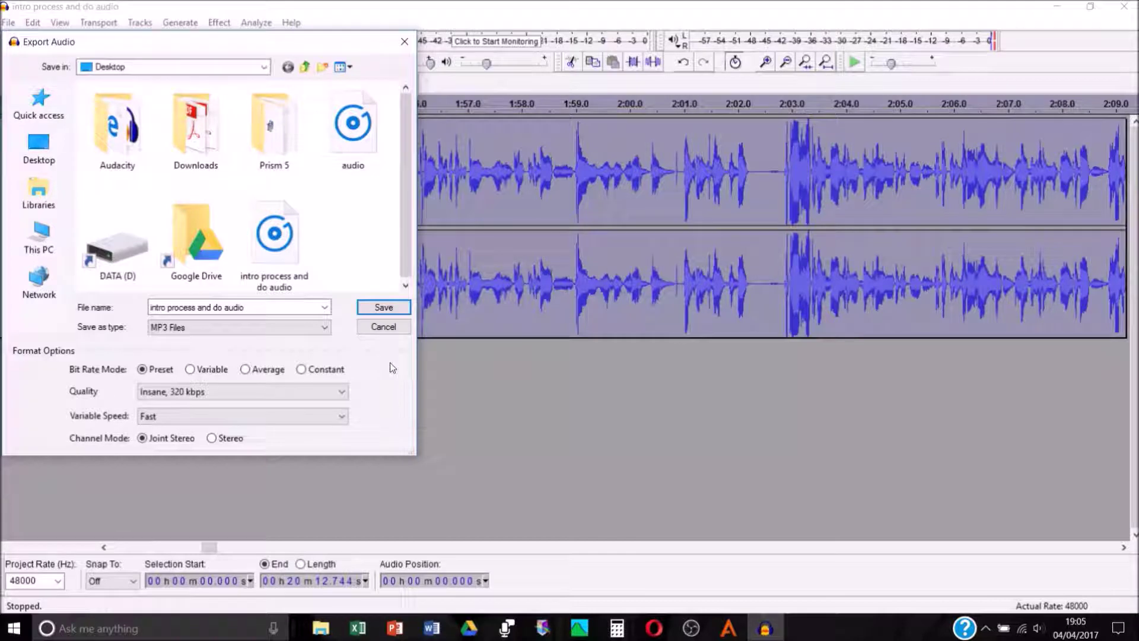
pyautogui.click(258, 306)
pyautogui.click(259, 308)
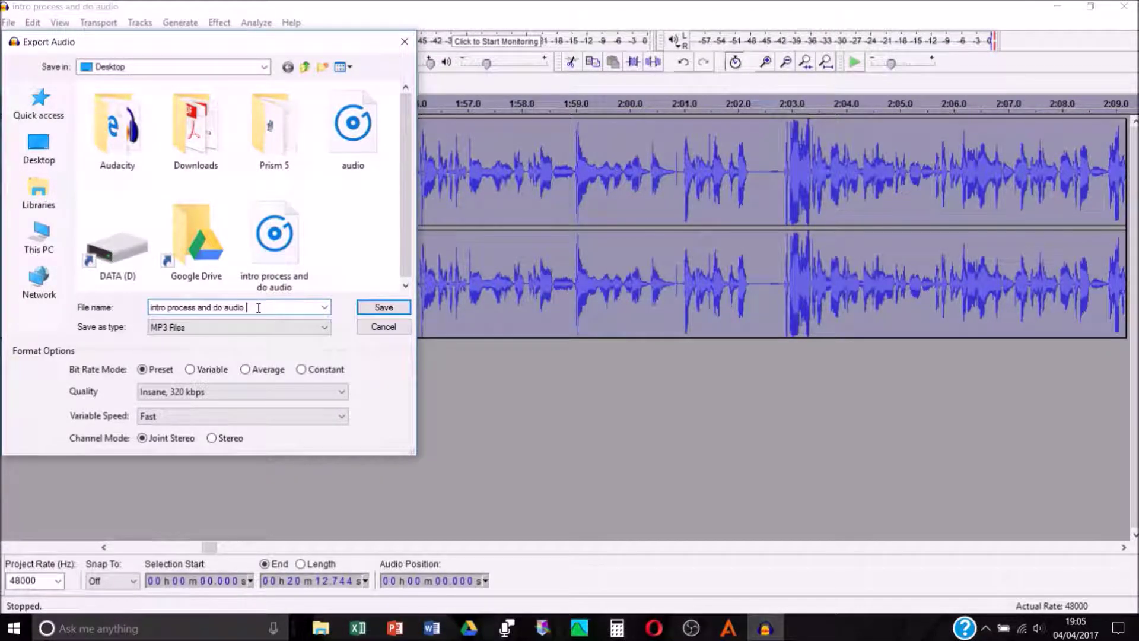
pyautogui.press('Return')
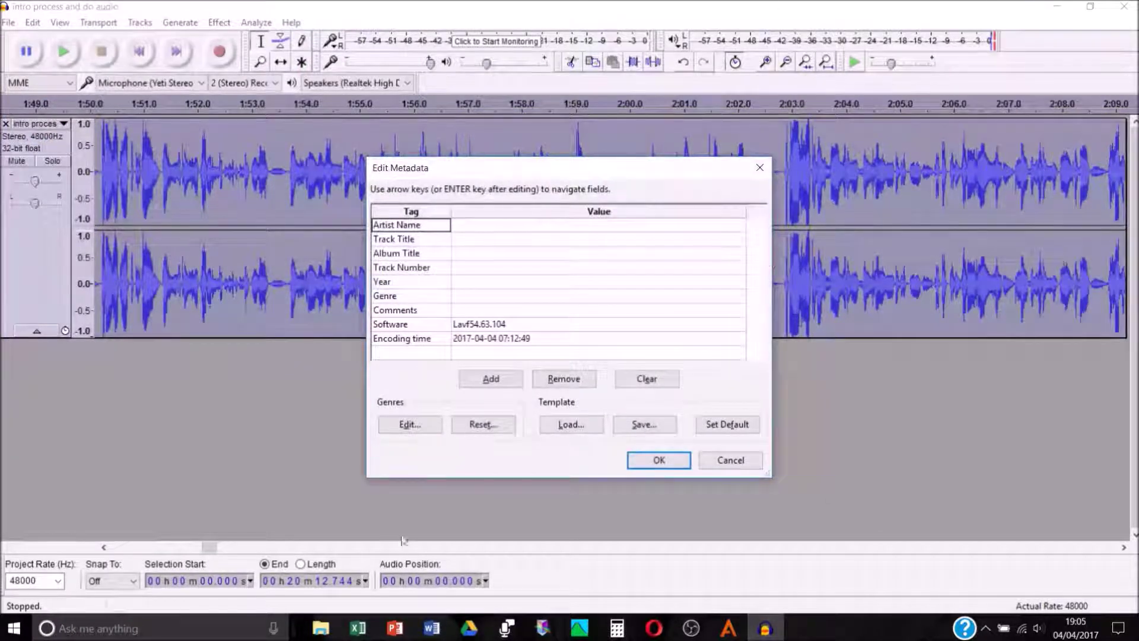
# Export the noise-reduced track as the MP3 'intro process and do audio CLEAN' using the Insane preset.
pyautogui.click(659, 461)
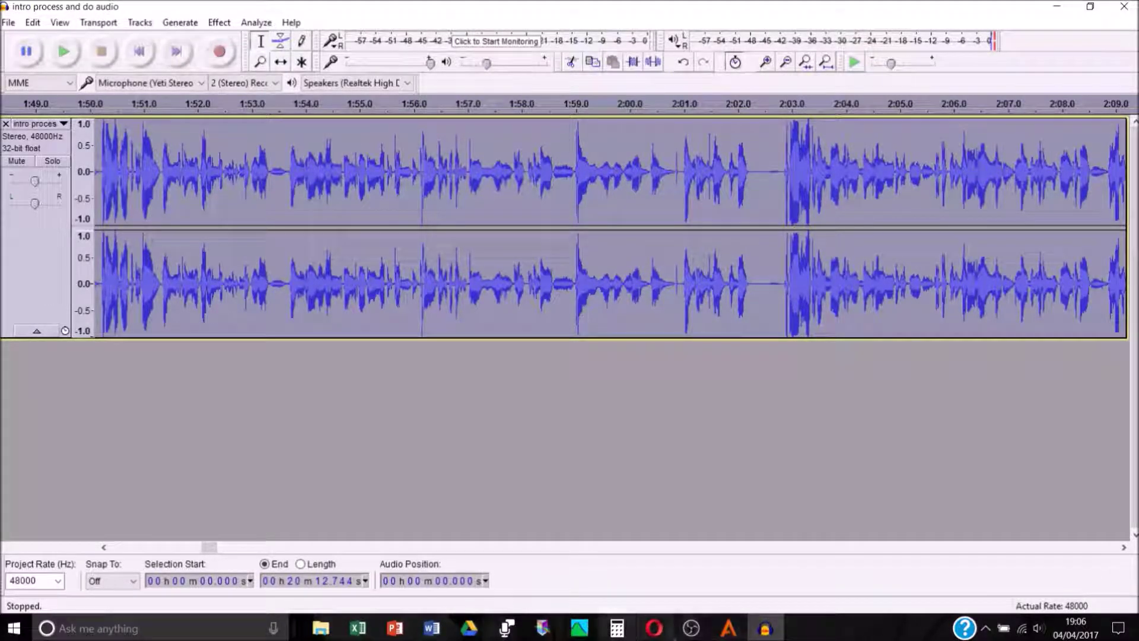
# Launch Windows Movie Maker and add the 'intro process and do audio' video to a new project.
pyautogui.click(13, 628)
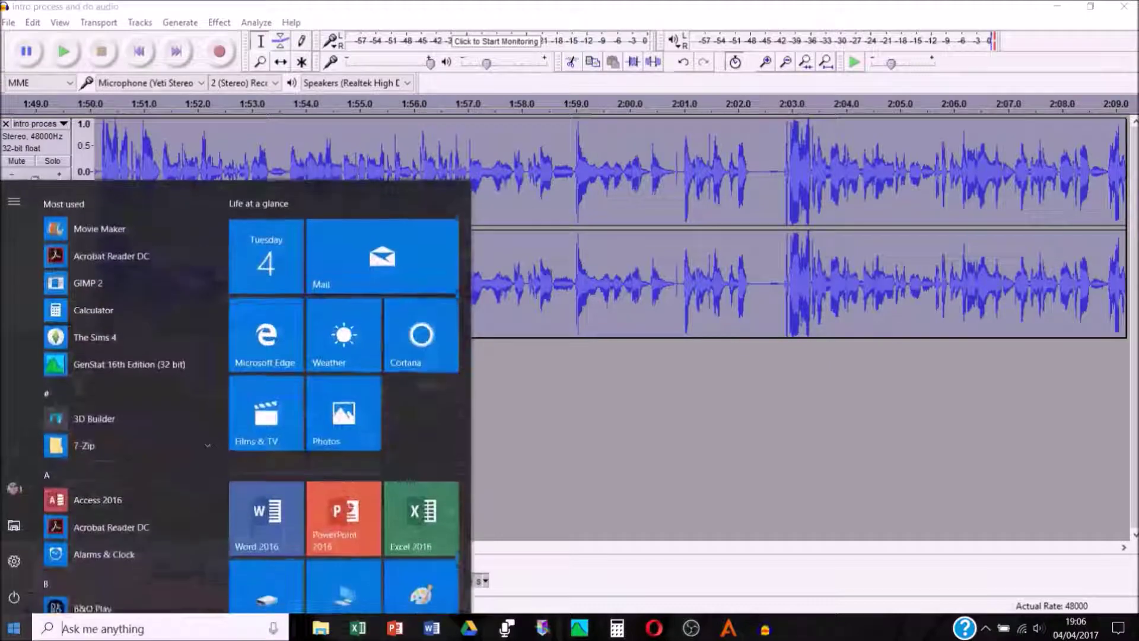
pyautogui.click(100, 224)
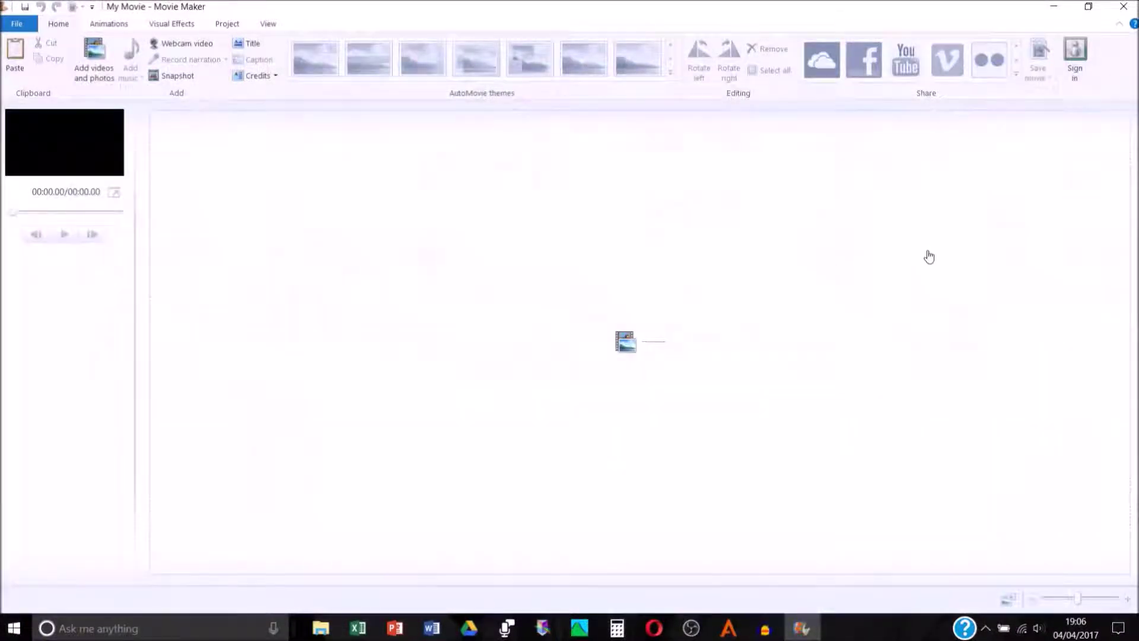
pyautogui.click(92, 59)
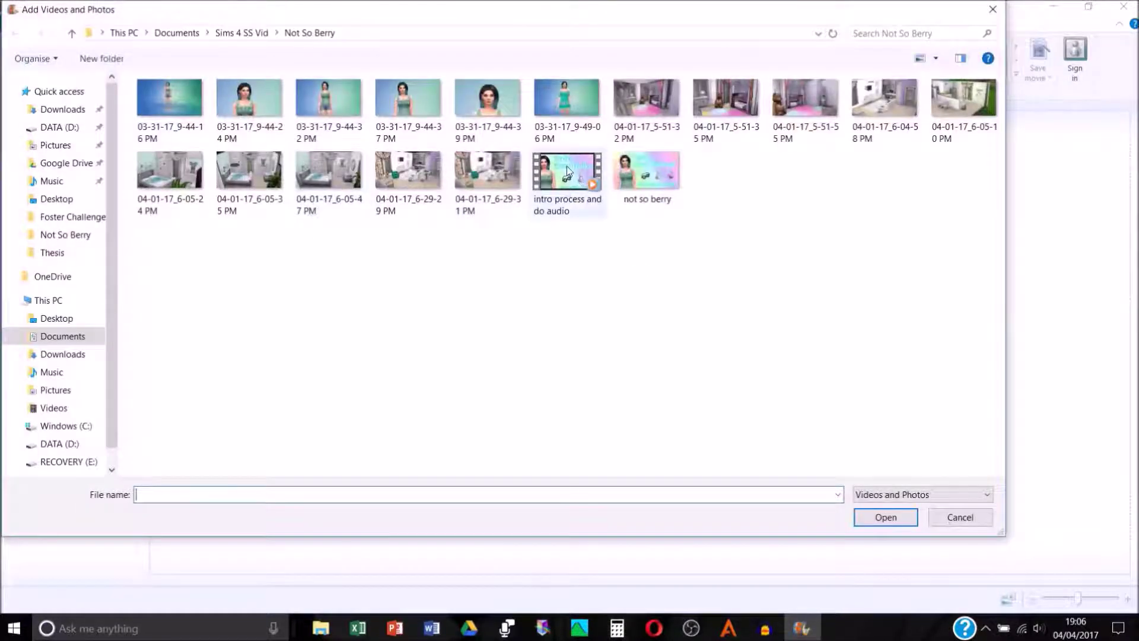
pyautogui.click(570, 172)
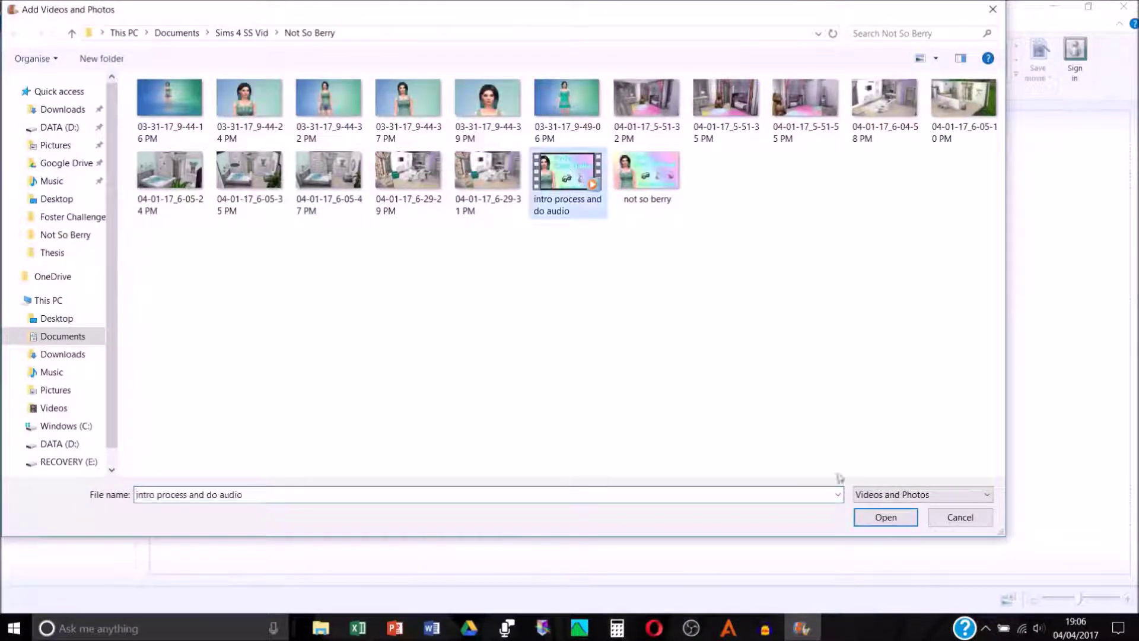
pyautogui.click(886, 517)
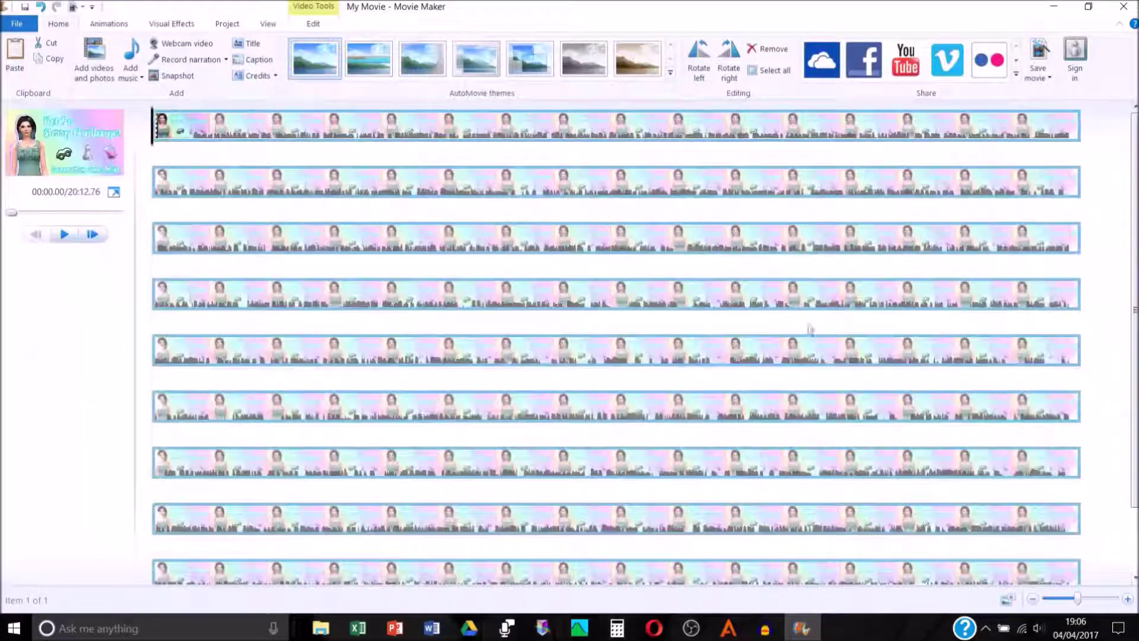
# Look over the 20:12.76 clip on the storyboard and bring up its video volume control.
pyautogui.scroll(3, 385, 131)
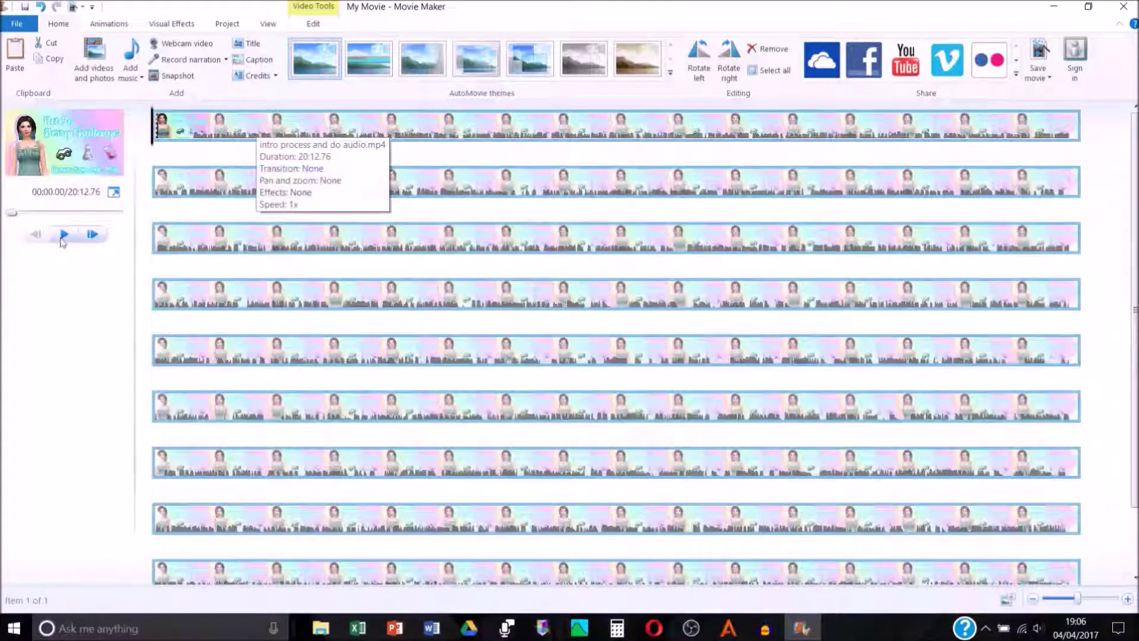
pyautogui.scroll(-10, 557, 578)
pyautogui.scroll(10, 329, 274)
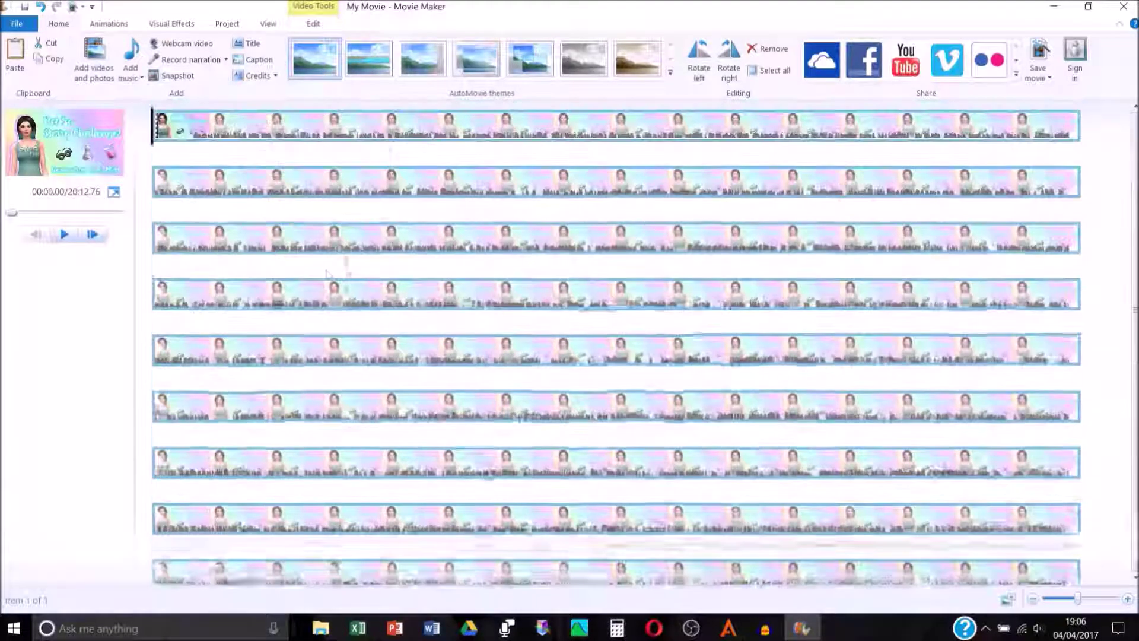
pyautogui.scroll(-3, 478, 337)
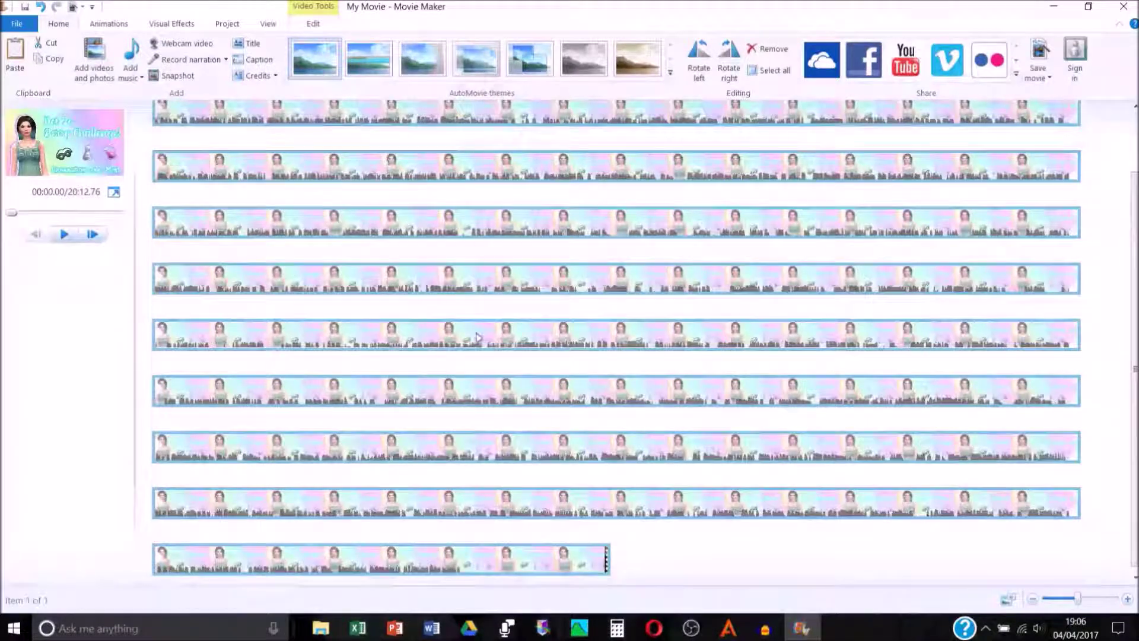
pyautogui.scroll(3, 478, 337)
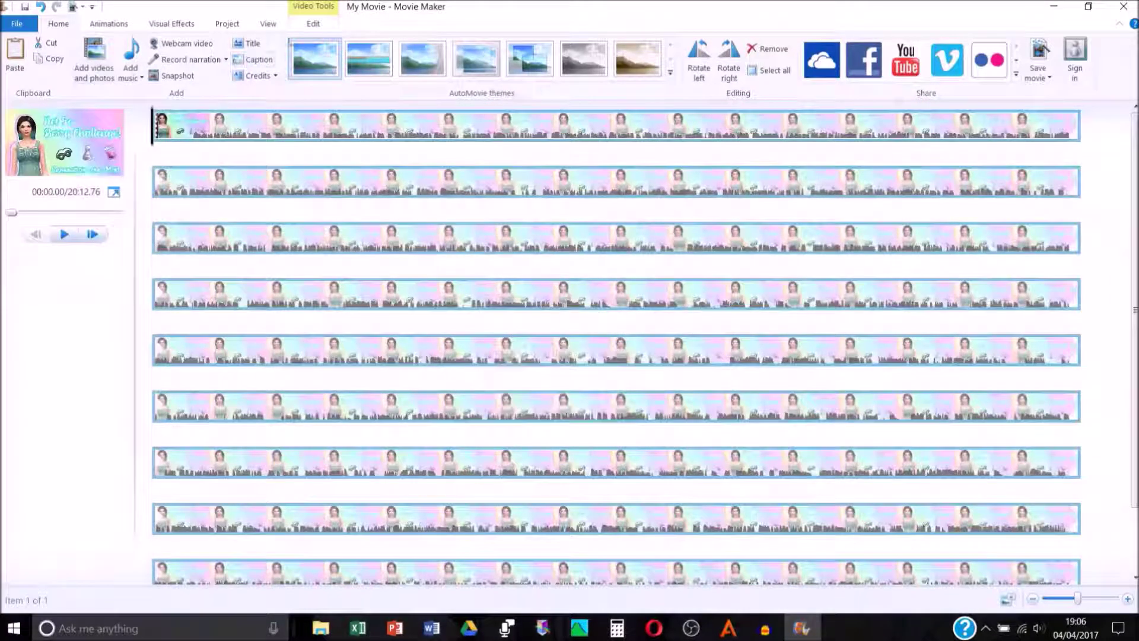
pyautogui.click(314, 23)
# Turn the clip's own video volume all the way down, then return to the Home commands.
pyautogui.click(14, 59)
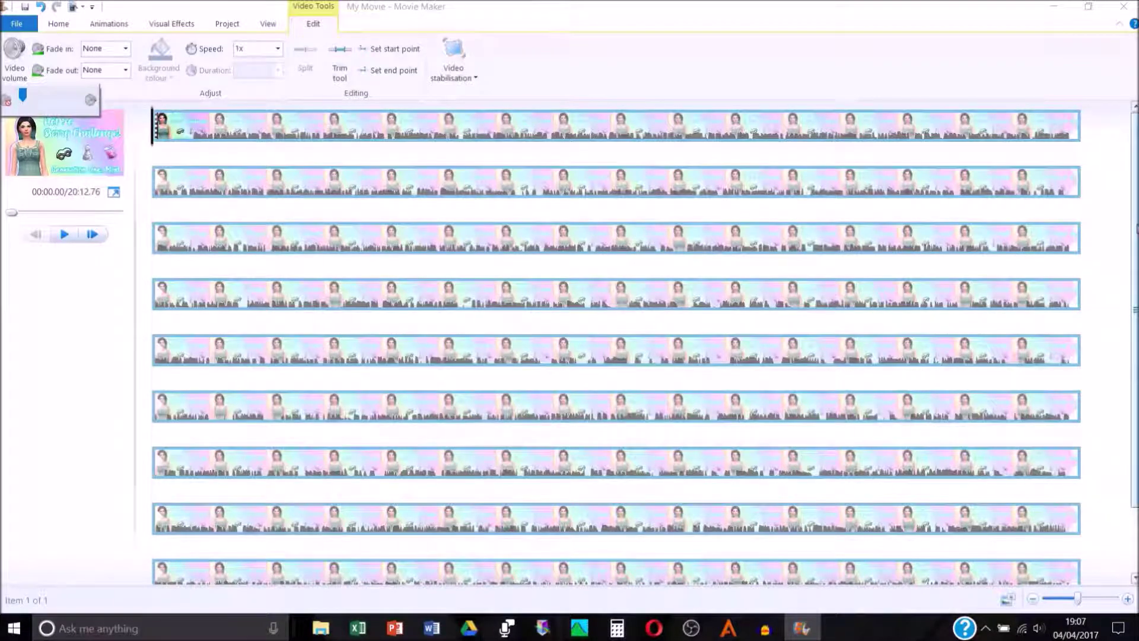
pyautogui.press('Escape')
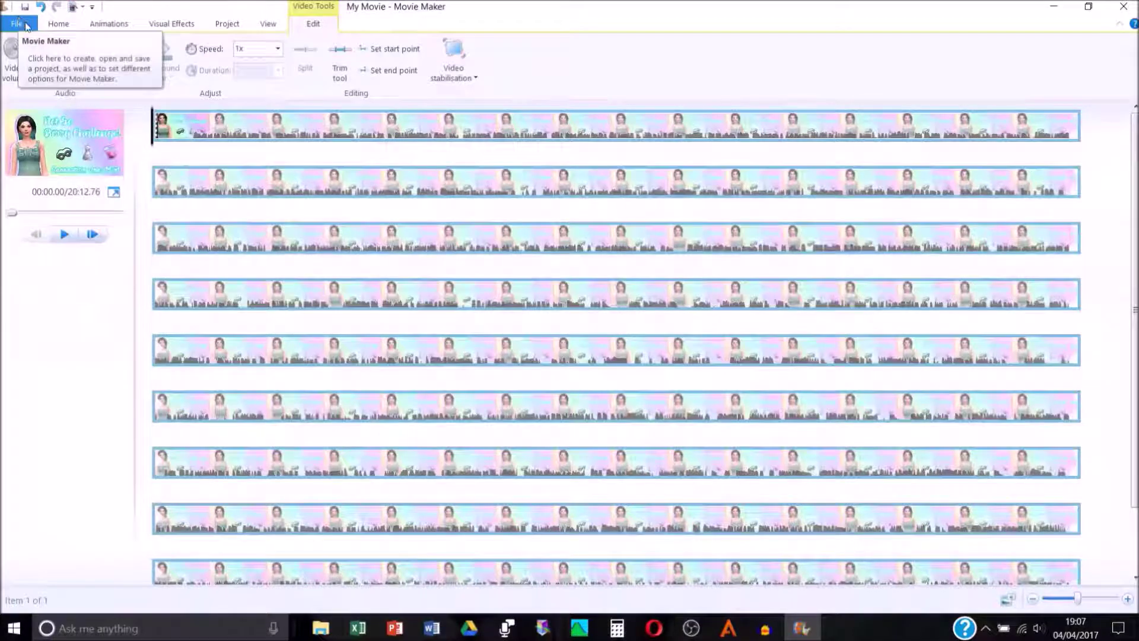
pyautogui.click(33, 23)
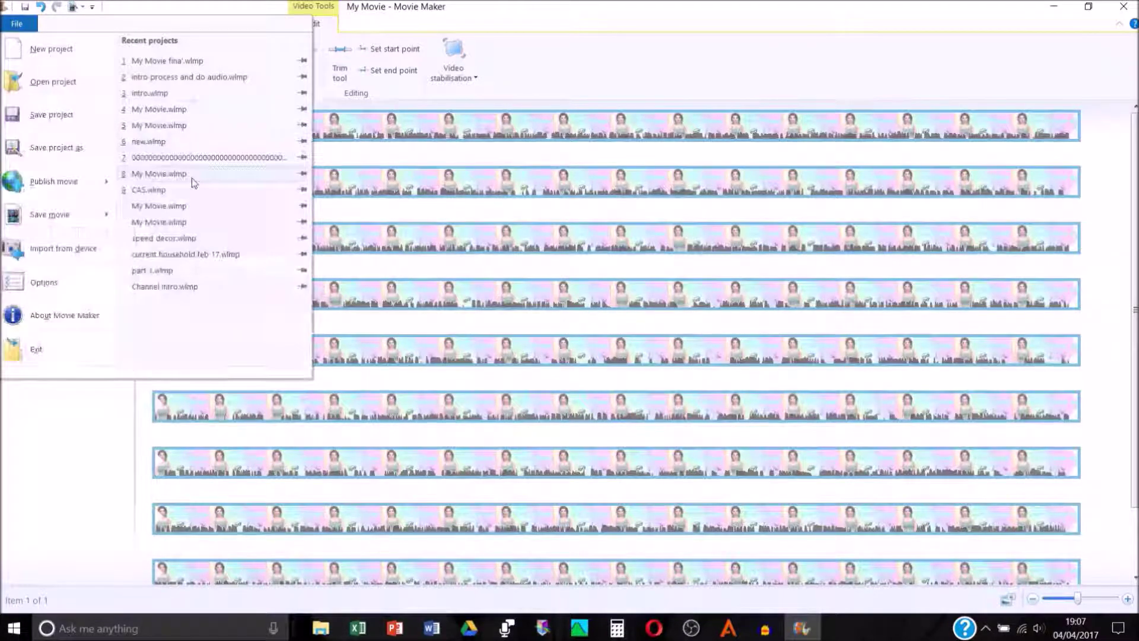
pyautogui.press('Escape')
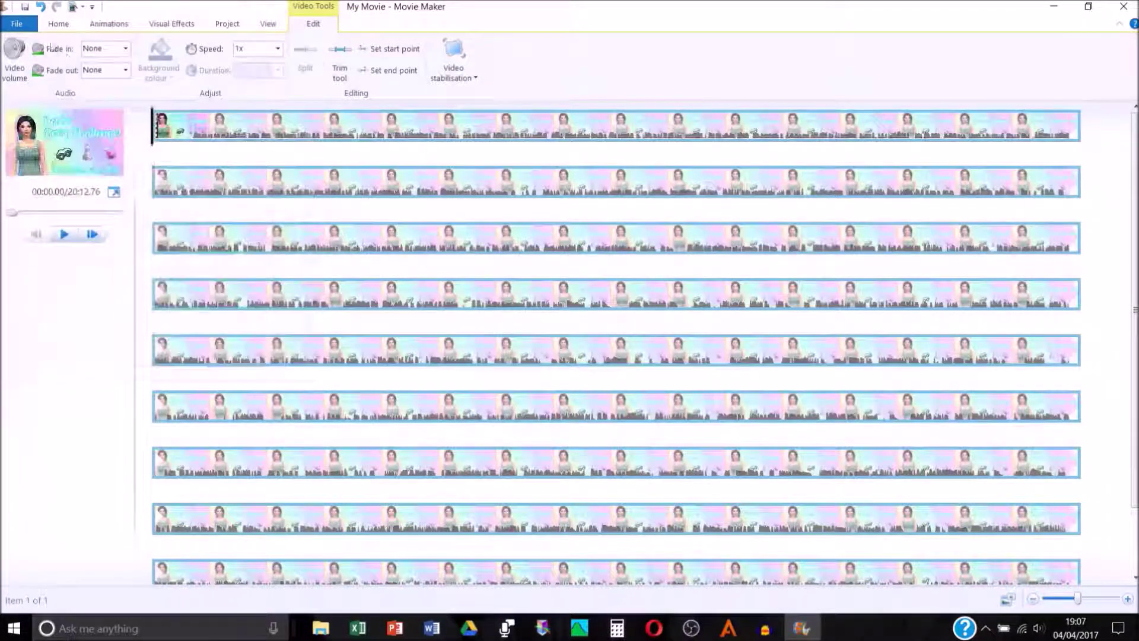
pyautogui.click(65, 24)
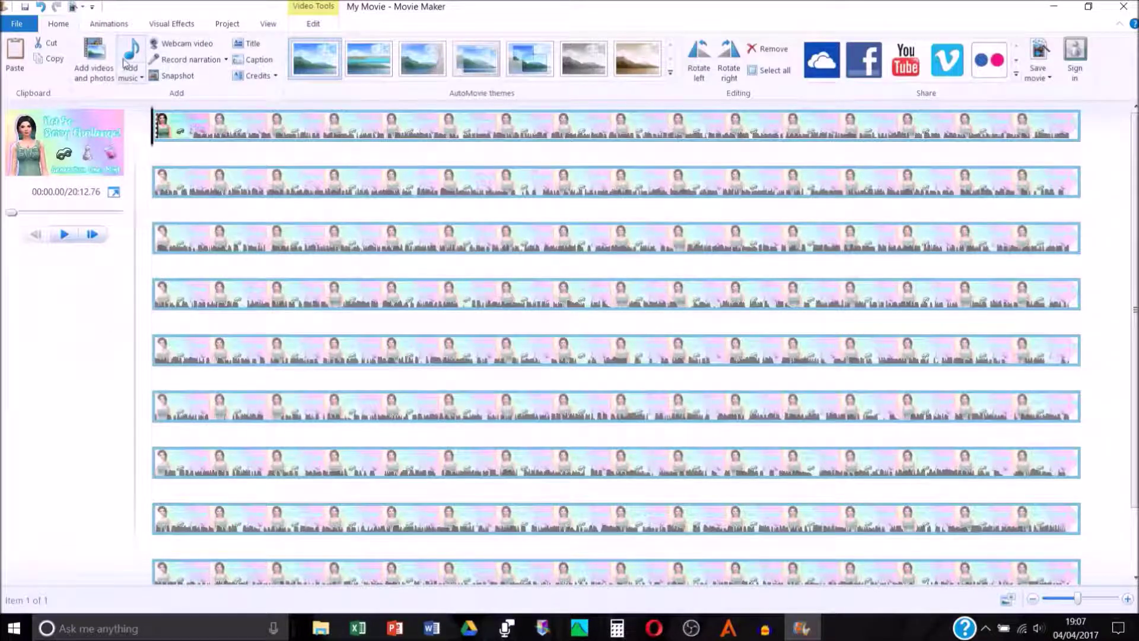
# Add 'intro process and do audio CLEAN.mp3' (20:12.79) from the PC as music spanning the whole clip.
pyautogui.click(134, 76)
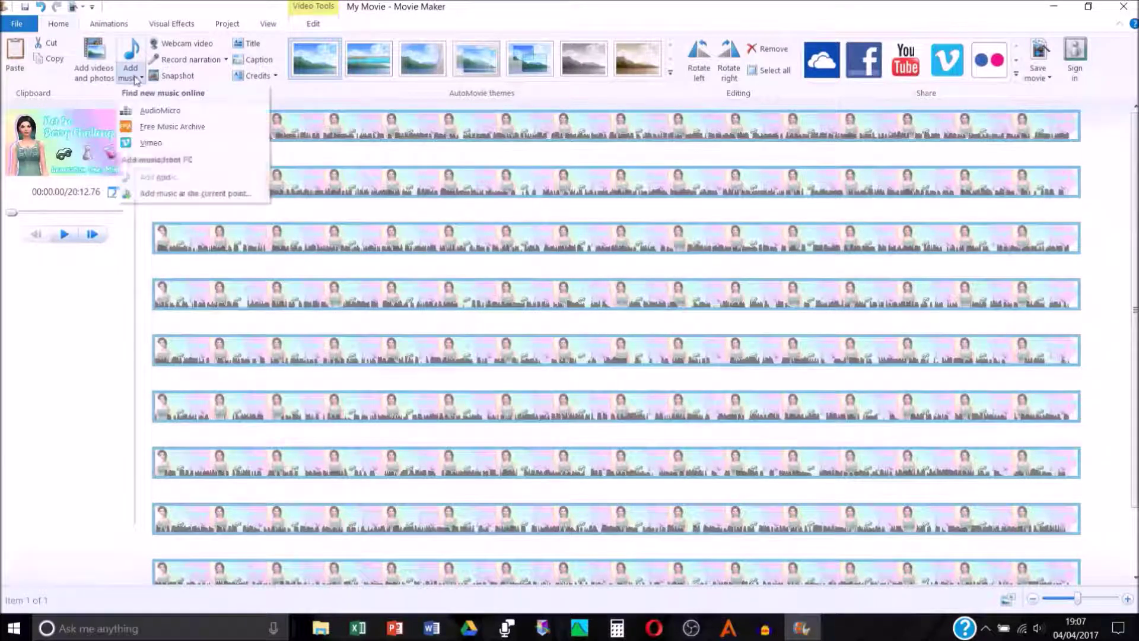
pyautogui.click(159, 177)
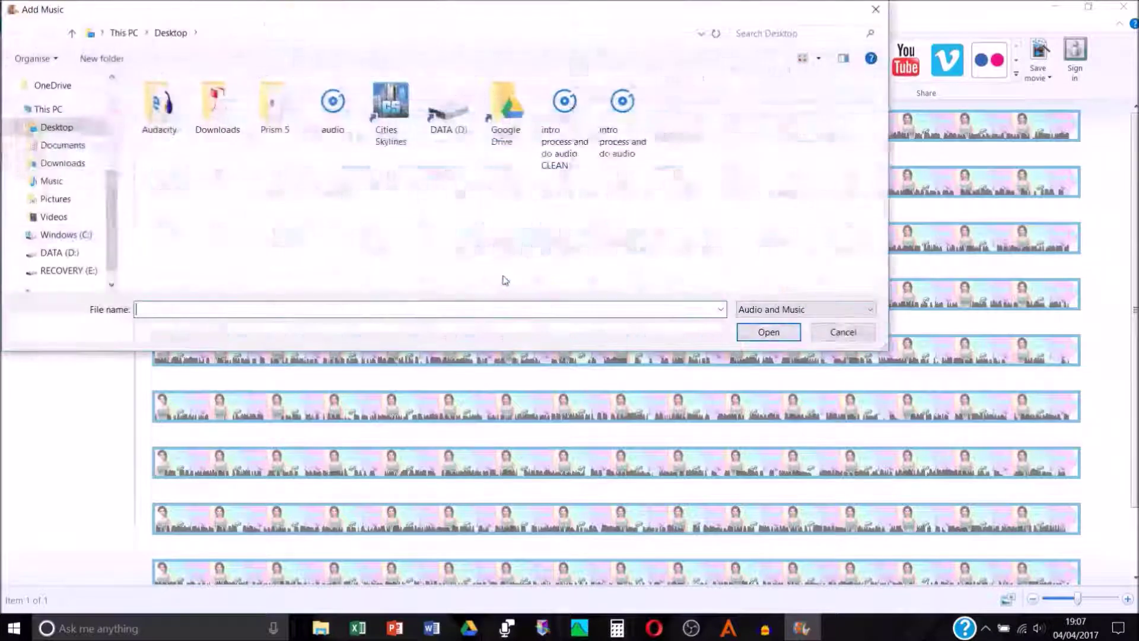
pyautogui.click(585, 99)
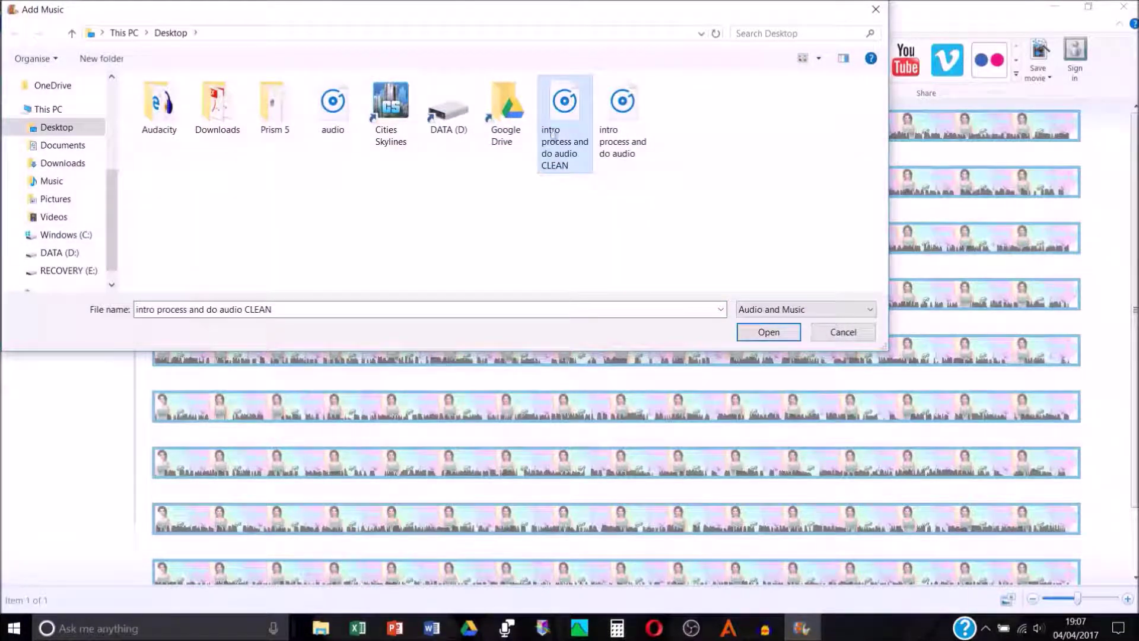
pyautogui.click(769, 332)
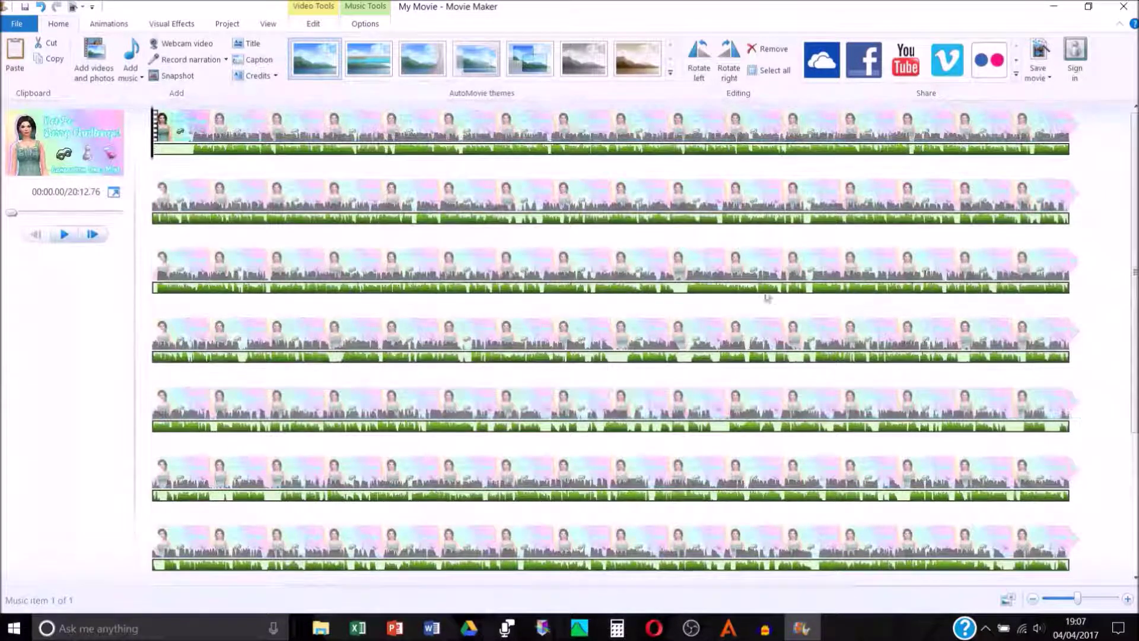
pyautogui.scroll(-10, 683, 307)
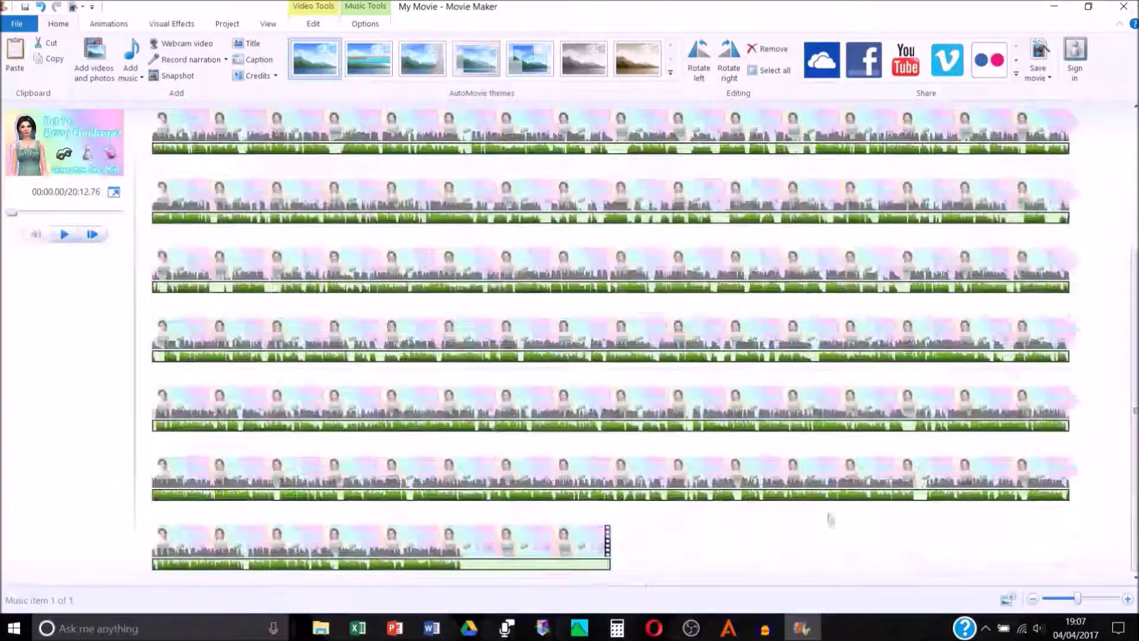
pyautogui.scroll(15, 832, 521)
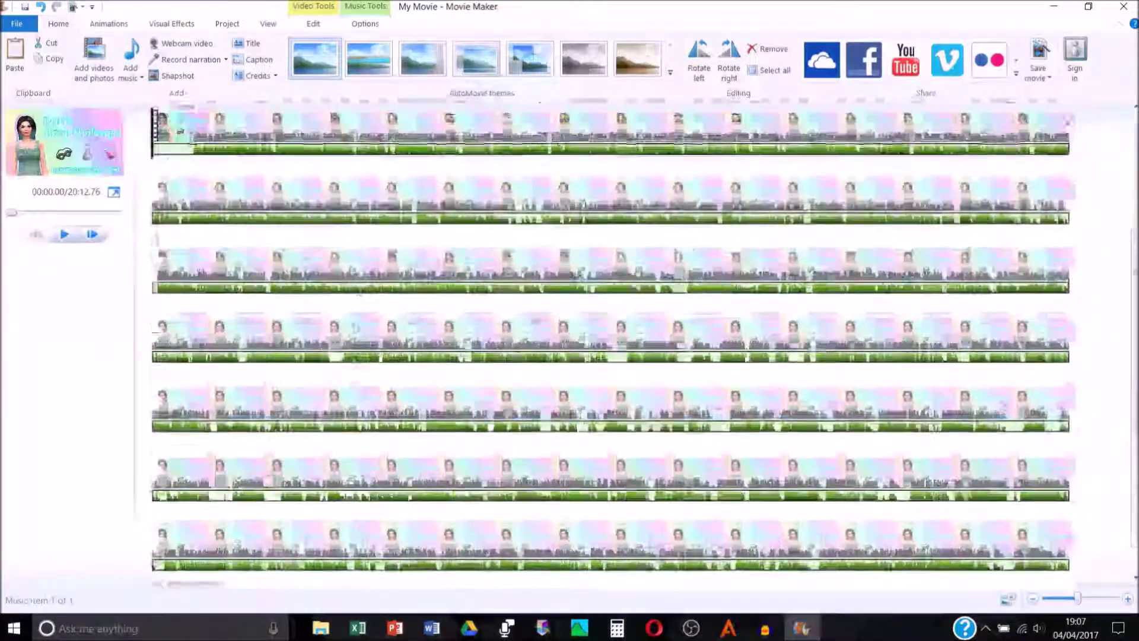
pyautogui.click(17, 24)
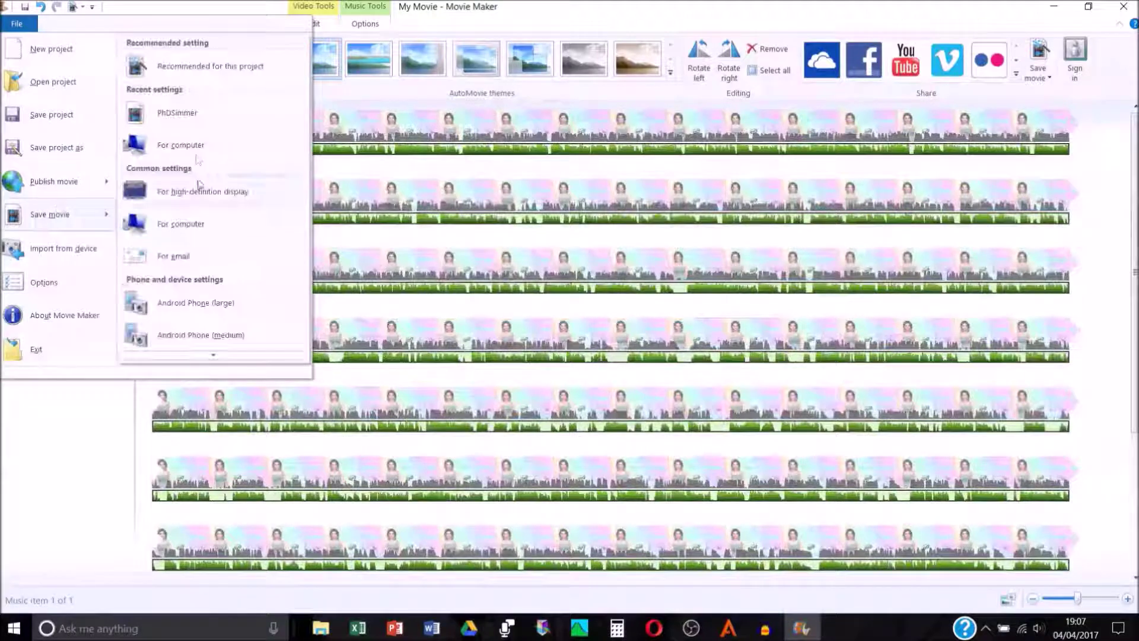
# Save the movie with the recent MPEG-4/H.264 setting as 'intro process and do audio CLEAN'.
pyautogui.click(202, 114)
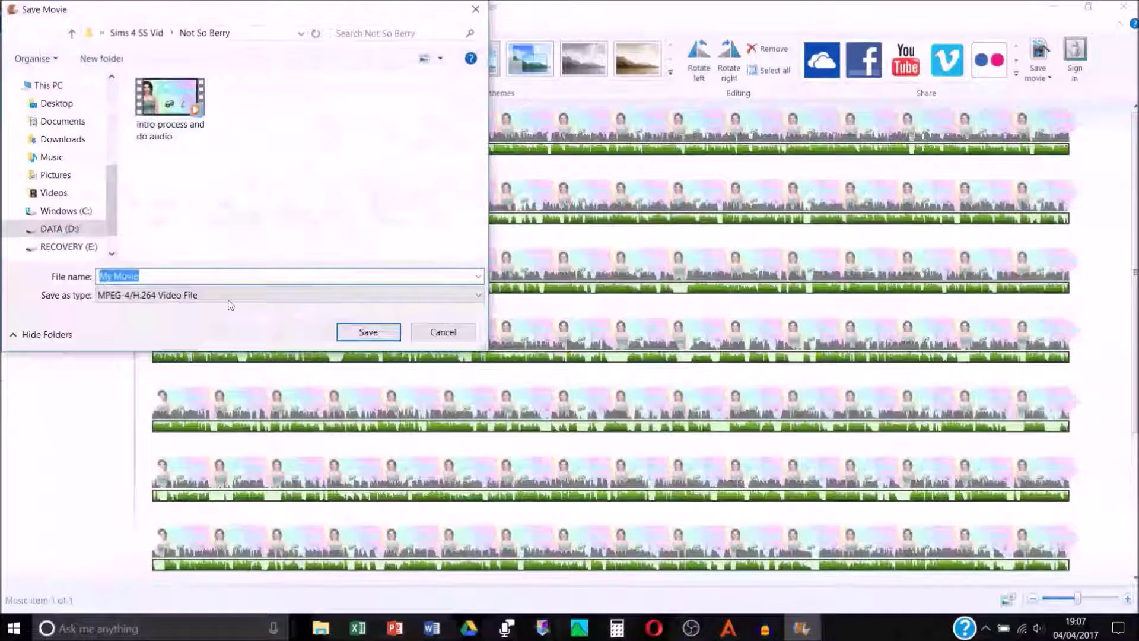
pyautogui.click(193, 108)
pyautogui.click(229, 276)
pyautogui.click(229, 276)
pyautogui.write('CLEAN')
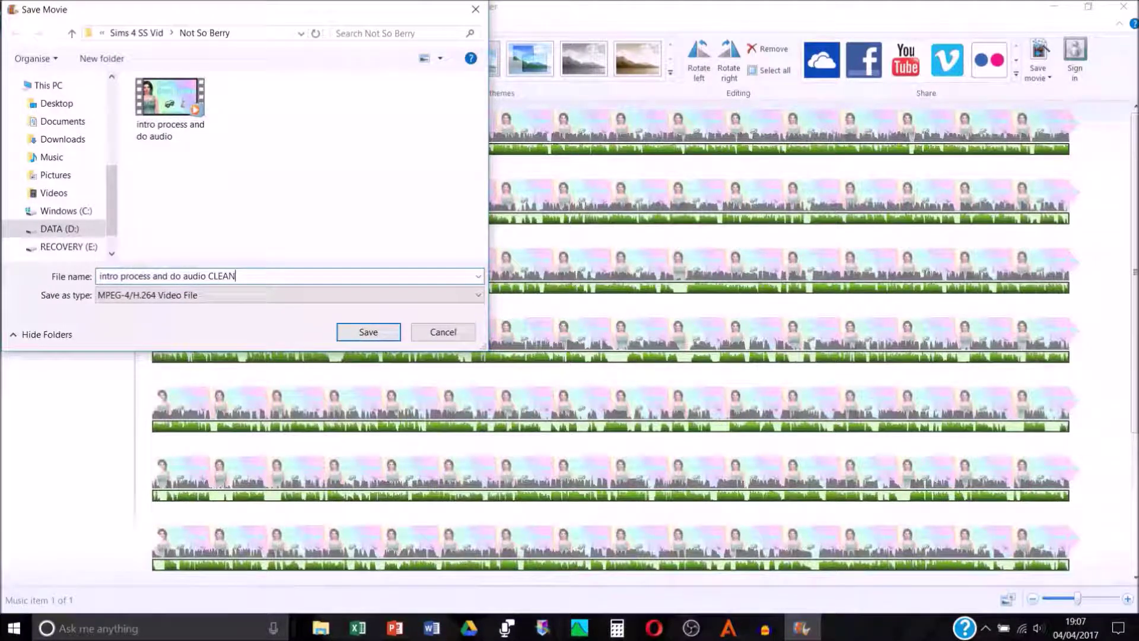
pyautogui.press('Return')
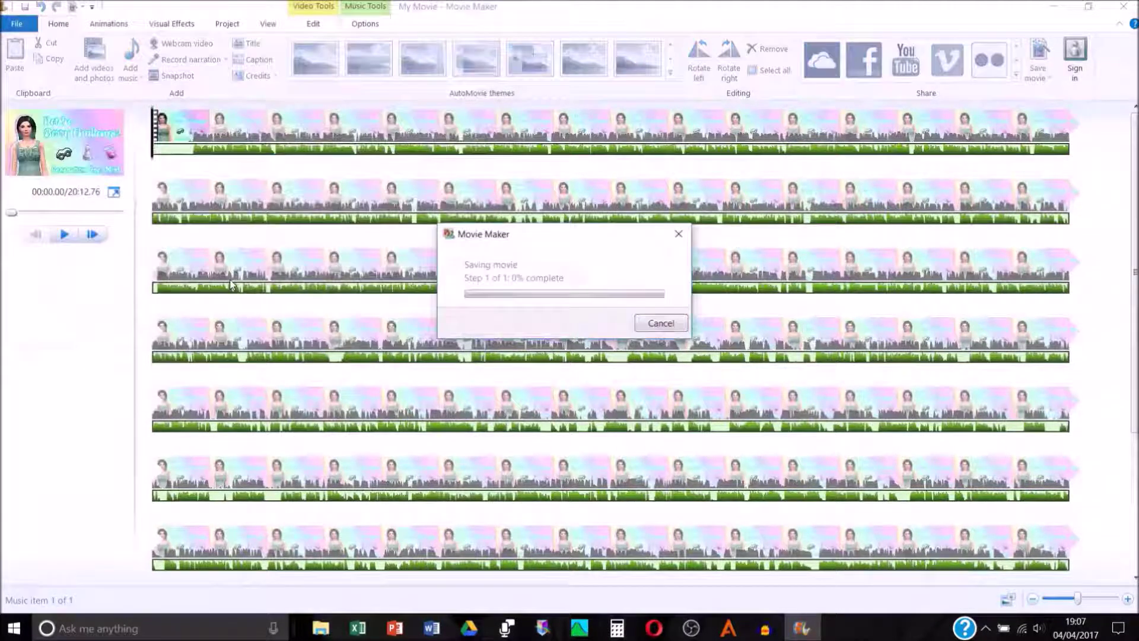